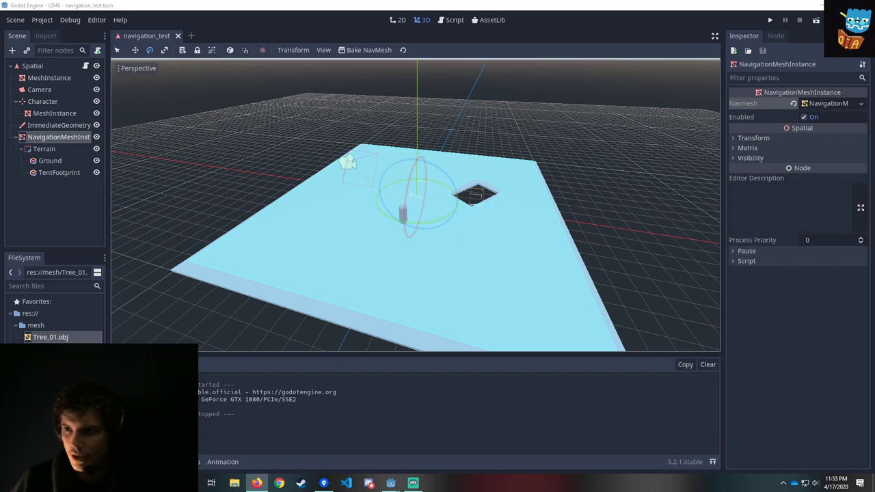
# Run the project and place the game window in view over the editor.
pyautogui.moveTo(527, 193); pyautogui.dragTo(543, 213, button='middle')
pyautogui.scroll(6, 533, 224)
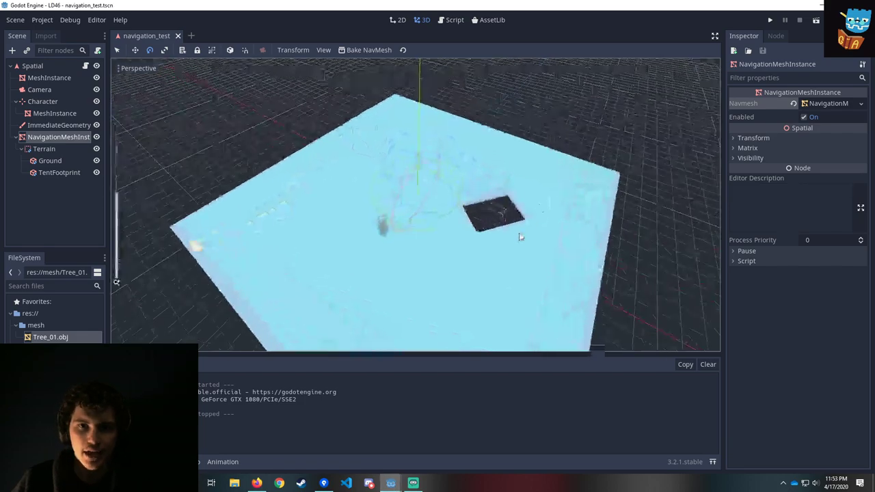
pyautogui.moveTo(473, 269); pyautogui.dragTo(499, 236, button='middle')
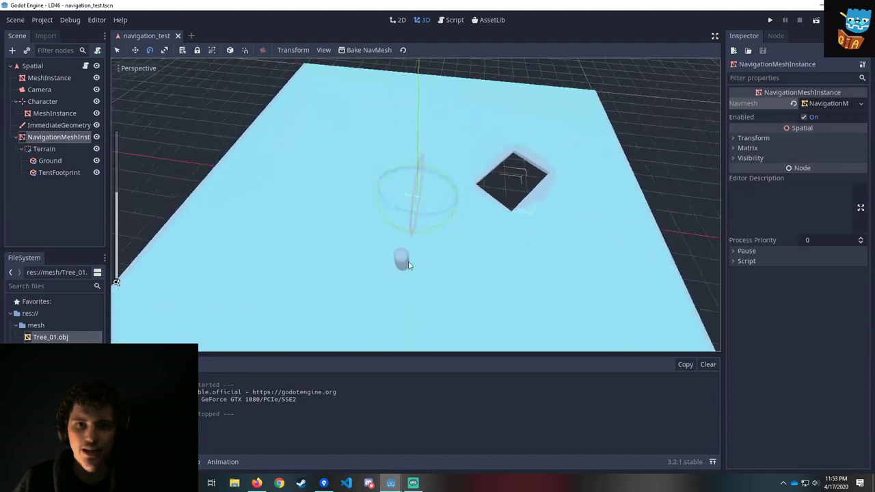
pyautogui.click(770, 20)
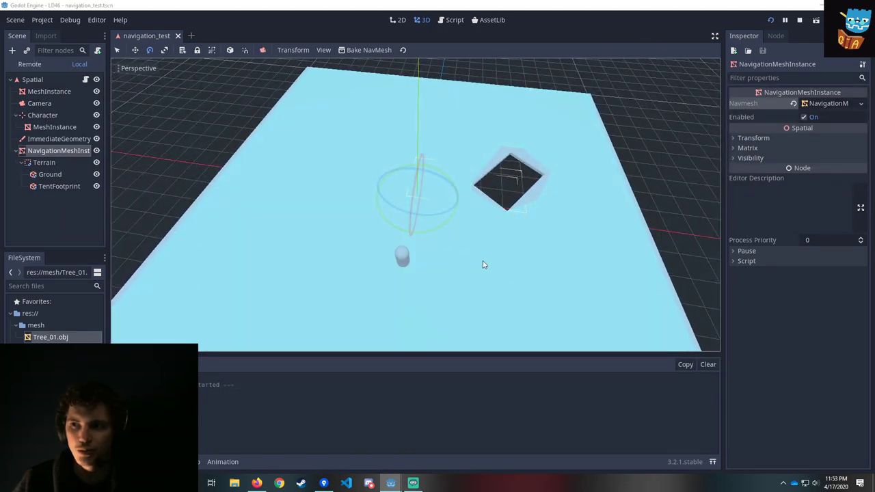
pyautogui.moveTo(874, 205); pyautogui.dragTo(316, 95)
# Test the navigation in the running game by sending the character to various points across the terrain and around the square hole.
pyautogui.click(444, 234)
pyautogui.click(476, 215)
pyautogui.click(558, 190)
pyautogui.click(611, 210)
pyautogui.click(613, 236)
pyautogui.click(576, 191)
pyautogui.click(471, 252)
pyautogui.click(517, 173)
pyautogui.click(383, 149)
pyautogui.click(290, 256)
pyautogui.click(636, 267)
pyautogui.click(646, 198)
pyautogui.click(551, 151)
pyautogui.click(463, 145)
pyautogui.click(330, 189)
pyautogui.click(622, 251)
pyautogui.click(625, 213)
pyautogui.click(439, 321)
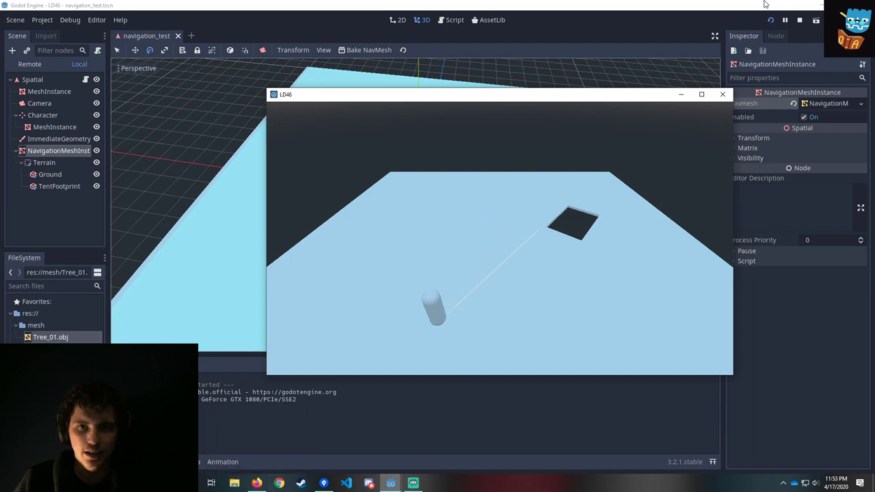
pyautogui.click(441, 214)
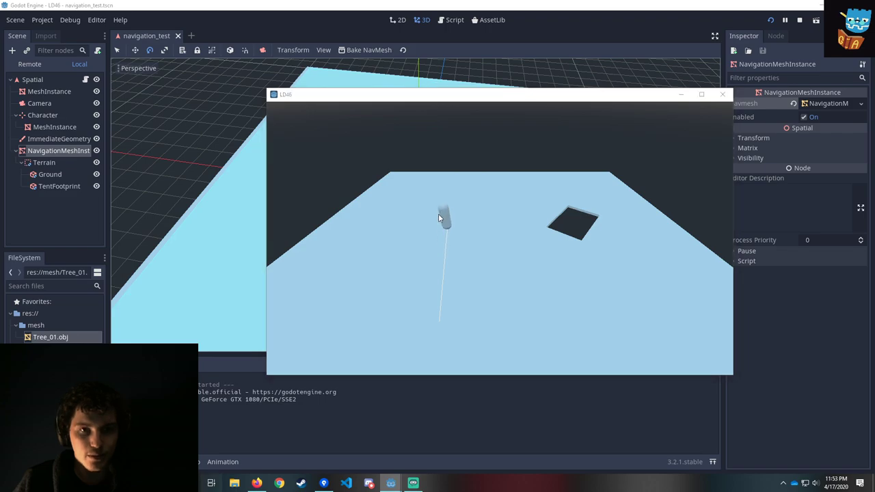
pyautogui.press('super+Tab')
pyautogui.click(58, 34)
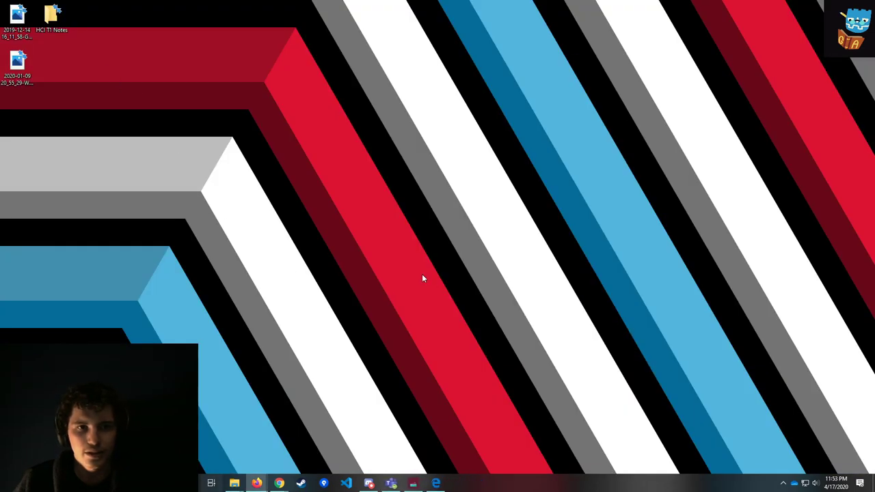
pyautogui.press('super+Tab')
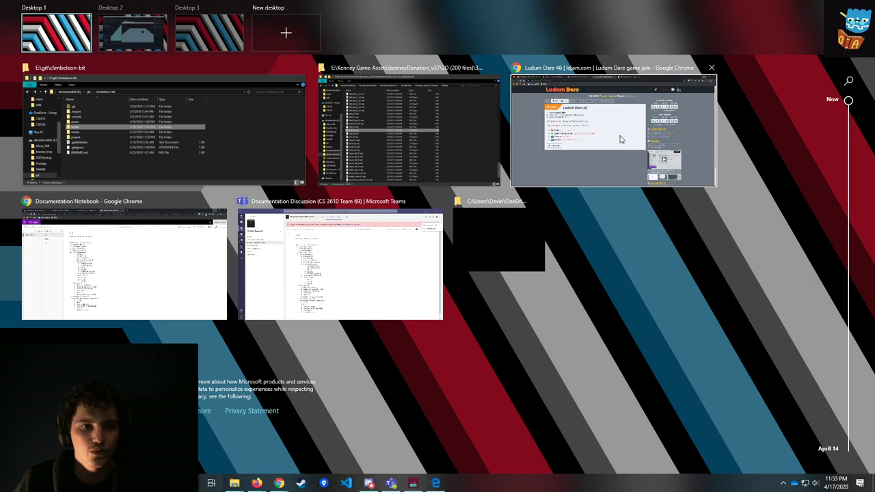
pyautogui.click(132, 32)
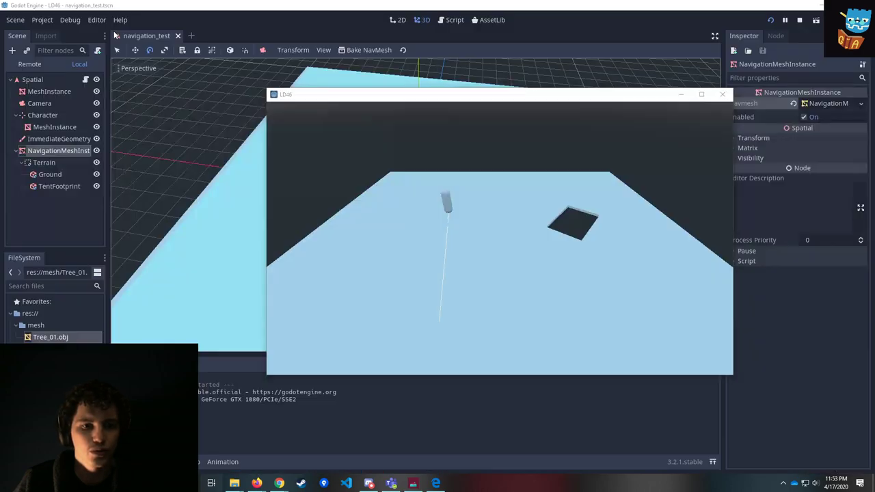
pyautogui.click(256, 485)
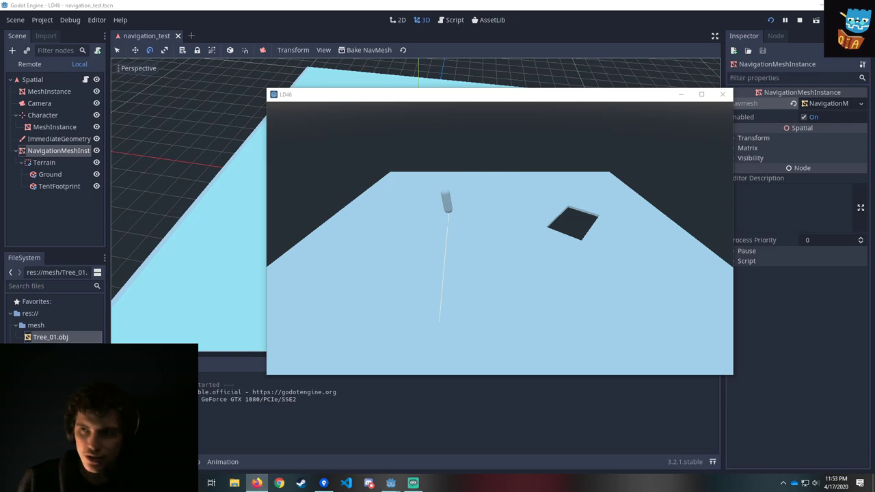
# Move the Ludum Dare 46 Chrome window from Desktop 1 to Desktop 2 and return to Desktop 2.
pyautogui.click(211, 483)
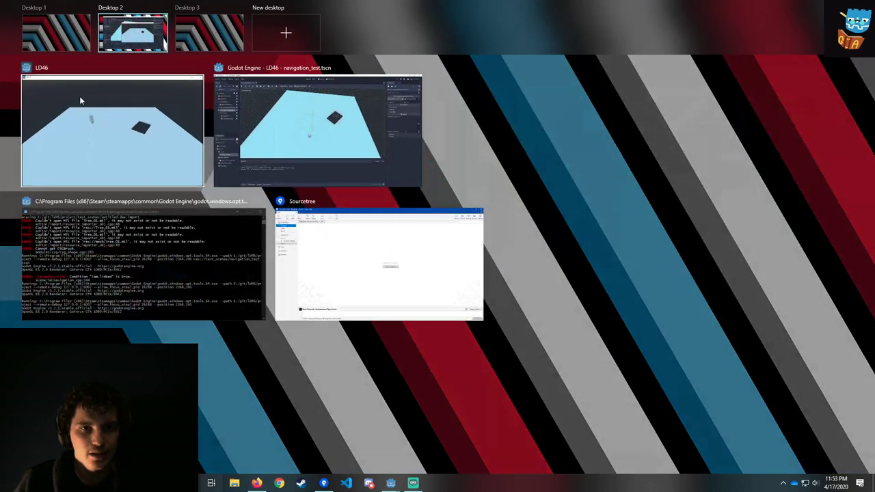
pyautogui.click(55, 29)
pyautogui.press('super+Tab')
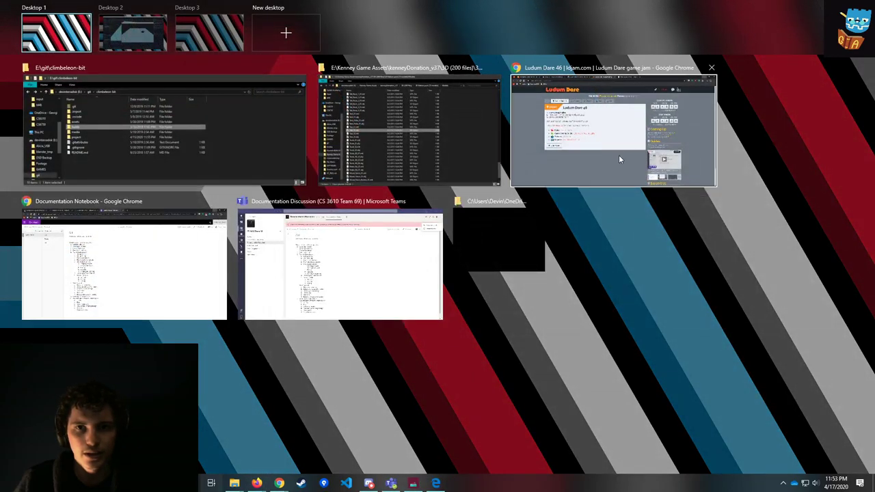
pyautogui.moveTo(598, 163); pyautogui.dragTo(158, 54)
pyautogui.click(137, 34)
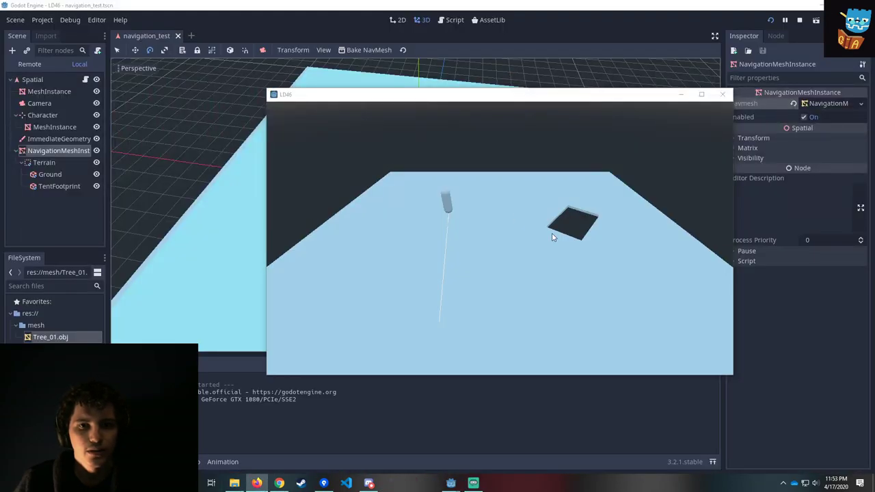
# Switch to Chrome, close the elastic harness shopping page, and minimize the browser.
pyautogui.click(279, 483)
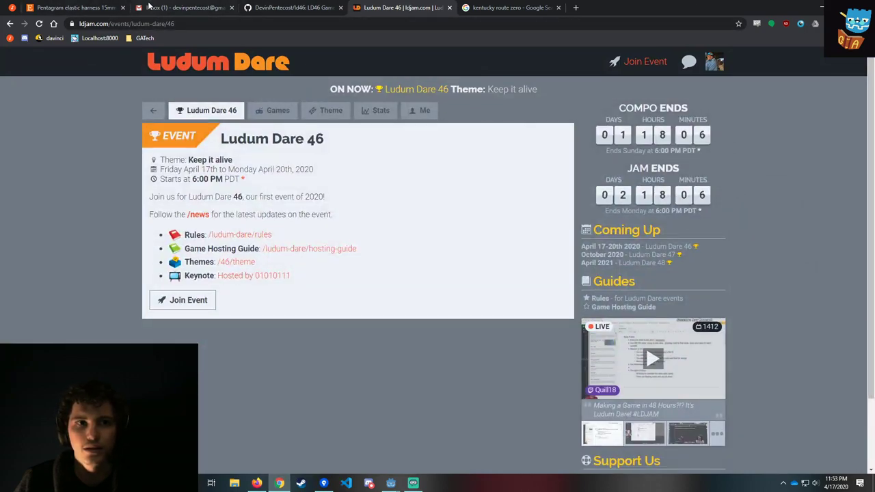
pyautogui.middleClick(83, 7)
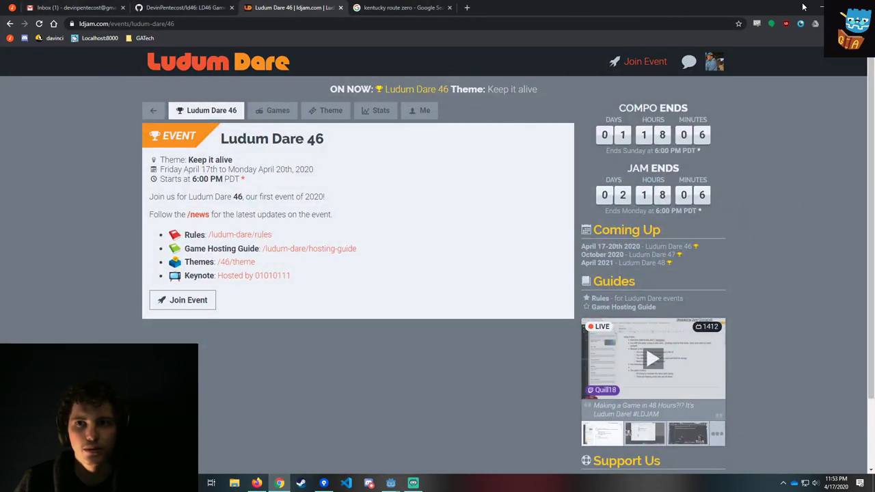
pyautogui.click(818, 7)
pyautogui.press('super+Tab')
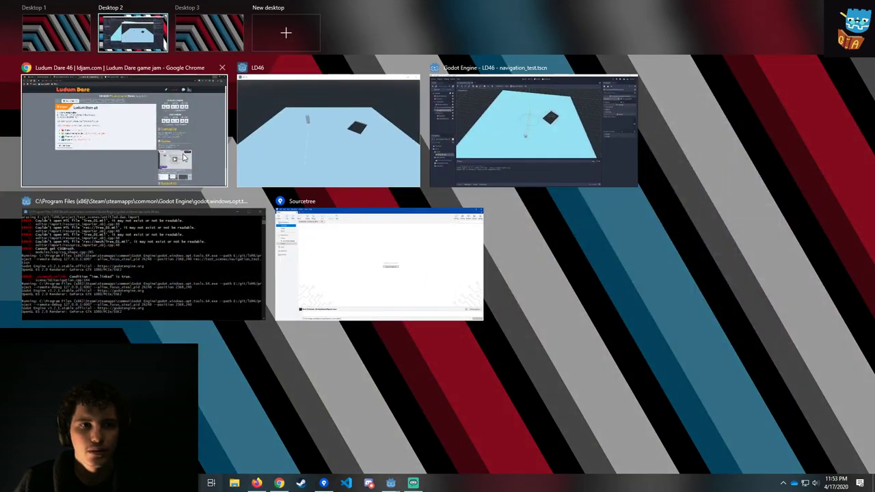
pyautogui.click(57, 32)
pyautogui.press('super+Tab')
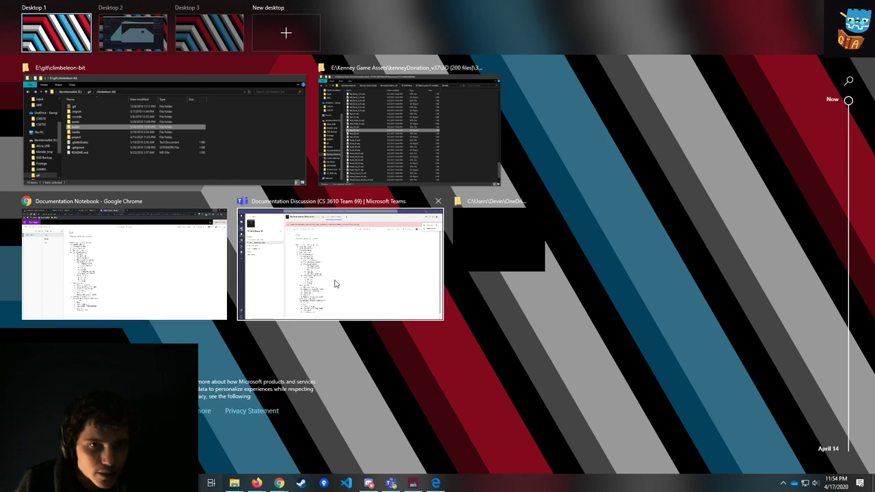
pyautogui.click(132, 32)
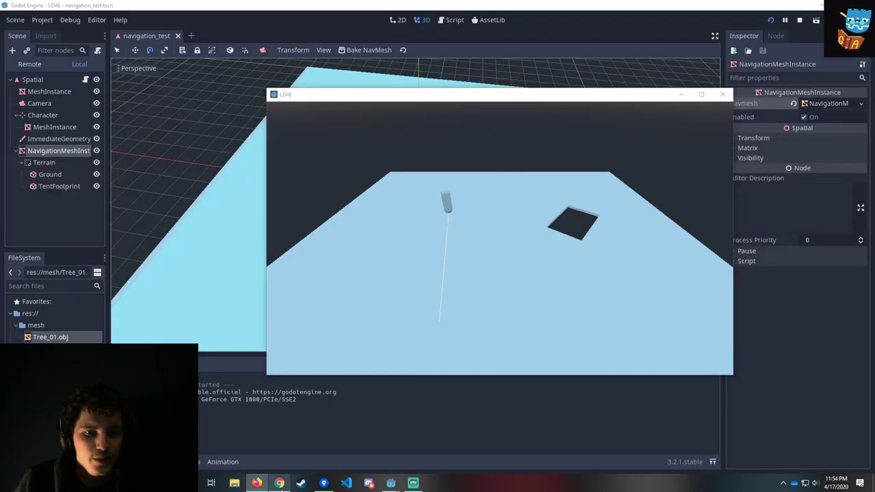
# Switch to Chrome and search for "google jamboard" in a new browser tab.
pyautogui.click(280, 484)
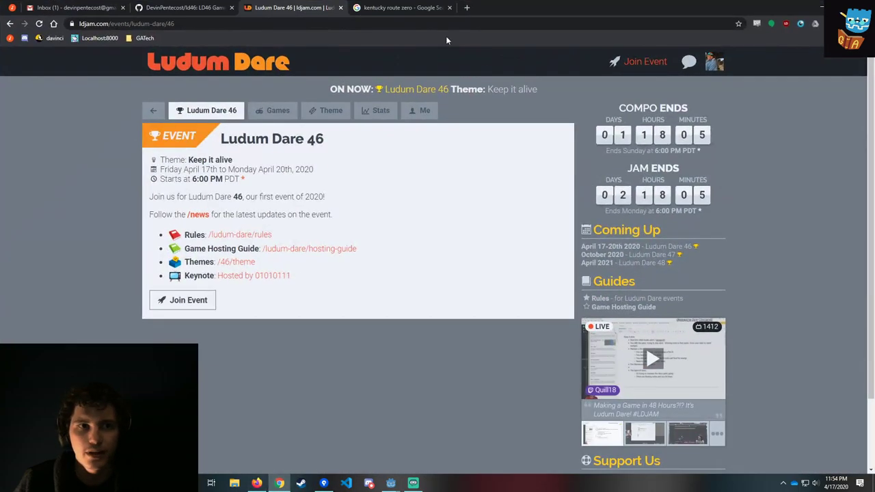
pyautogui.click(467, 7)
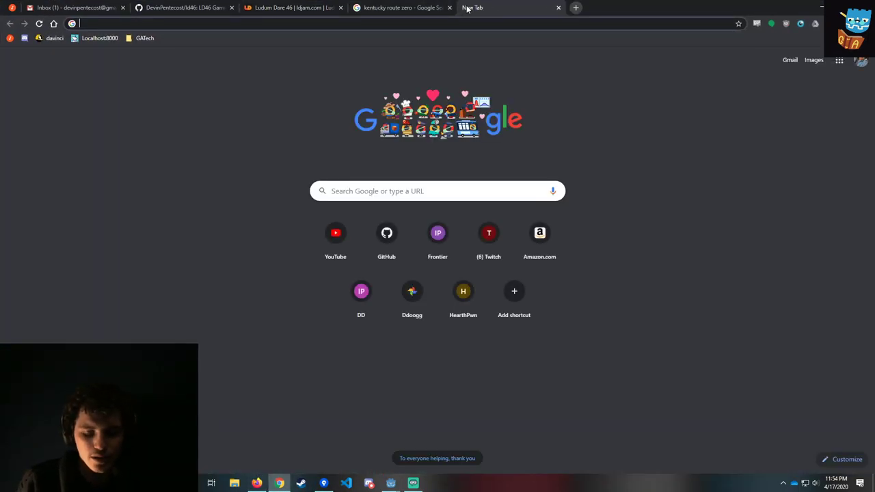
pyautogui.write('google g')
pyautogui.press('BackSpace')
pyautogui.write('jam')
pyautogui.press('Return')
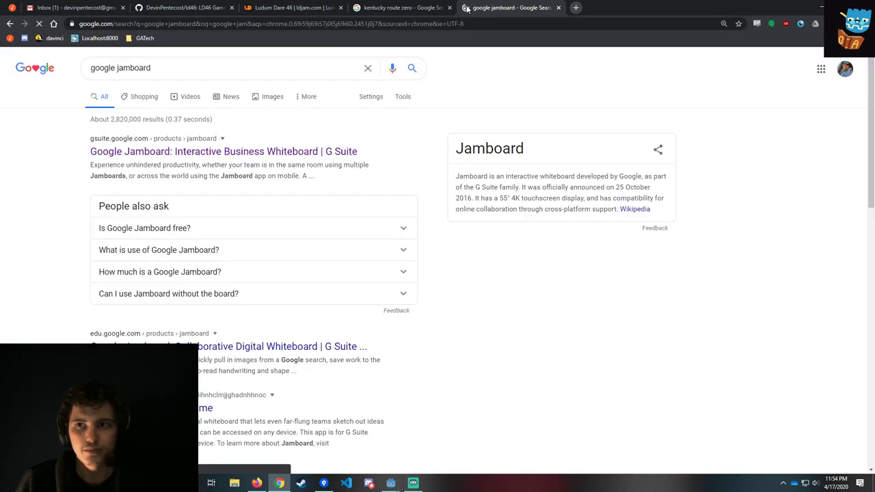
pyautogui.click(195, 154)
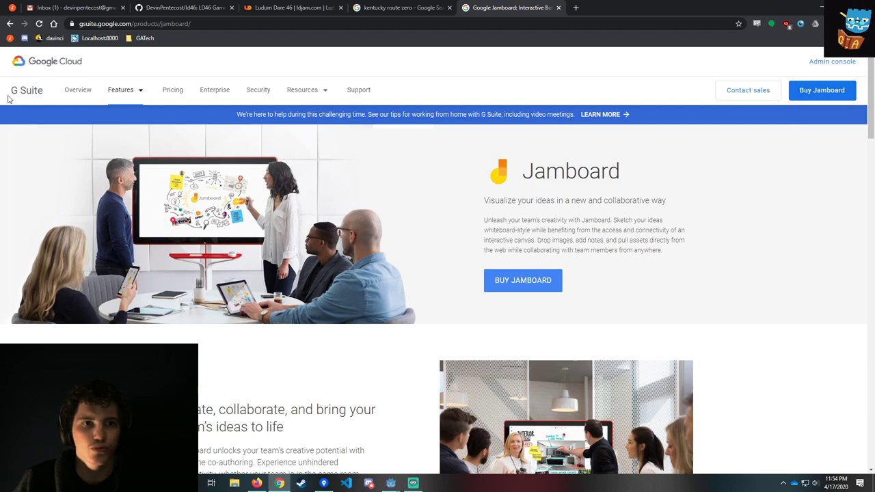
pyautogui.scroll(-3, 627, 166)
pyautogui.scroll(3, 419, 301)
pyautogui.click(71, 94)
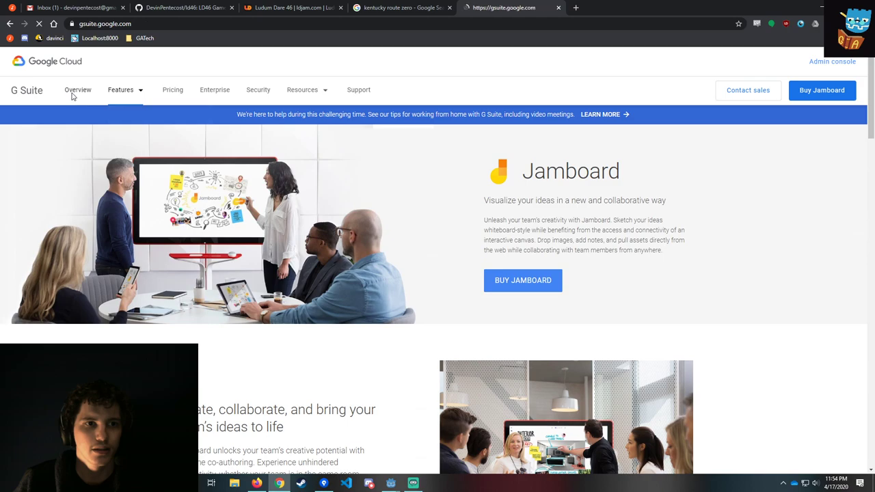
pyautogui.hotkey('alt', 'Left')
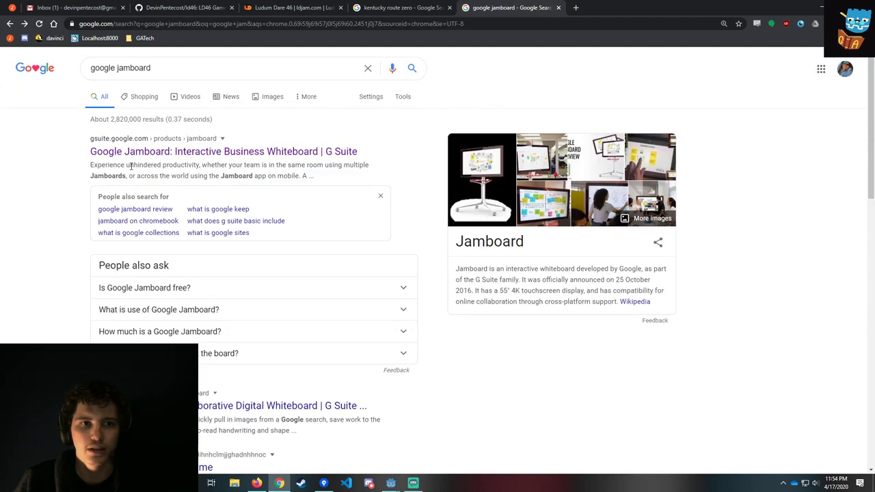
# Go to Jamboard through the Google apps list and open the LD 46 jam.
pyautogui.click(822, 68)
pyautogui.scroll(-2, 804, 213)
pyautogui.scroll(-3, 805, 213)
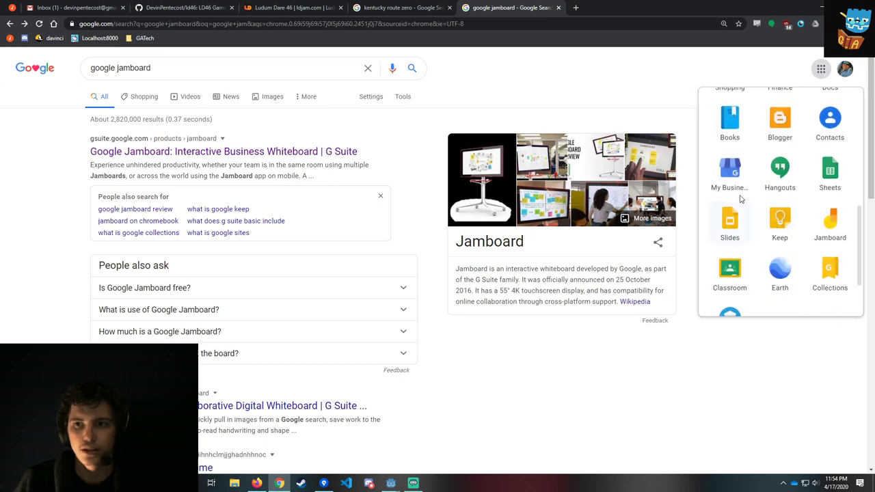
pyautogui.click(826, 219)
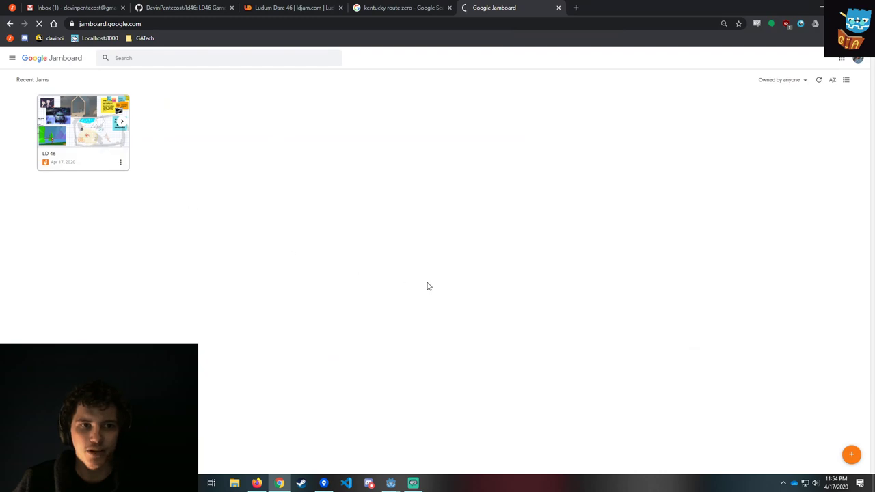
pyautogui.click(47, 116)
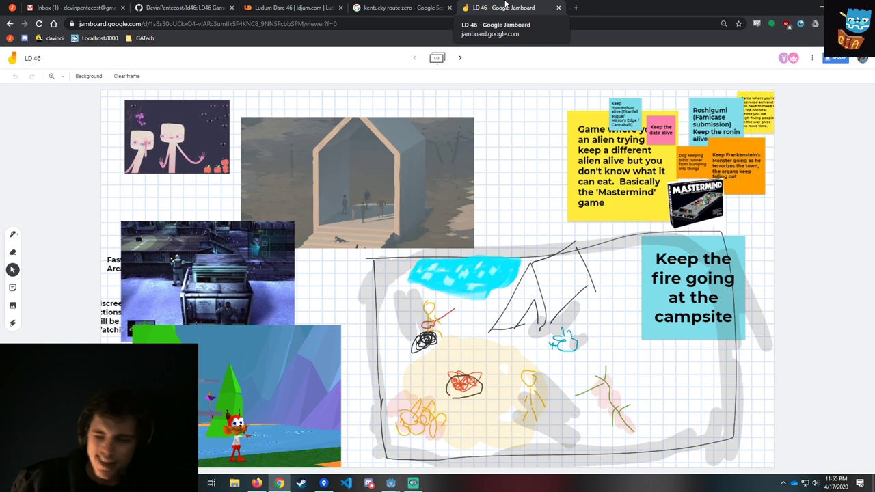
# Return to Godot and close the running LD46 game window.
pyautogui.click(822, 7)
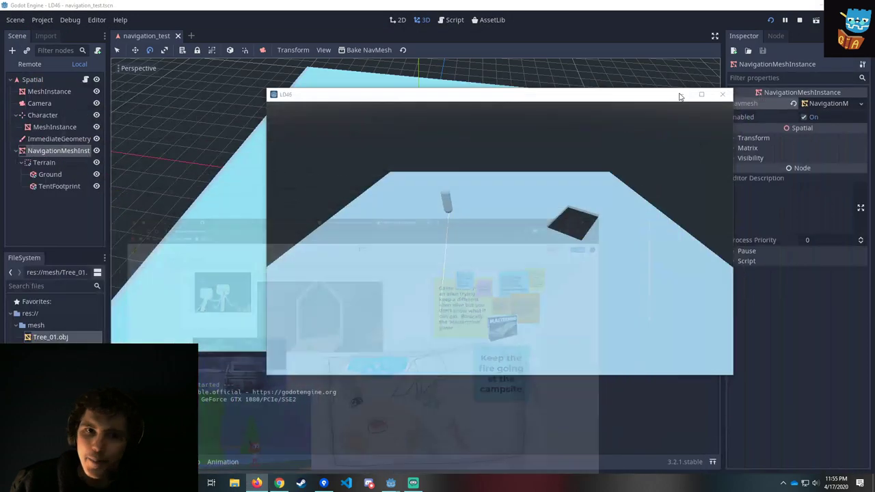
pyautogui.click(722, 94)
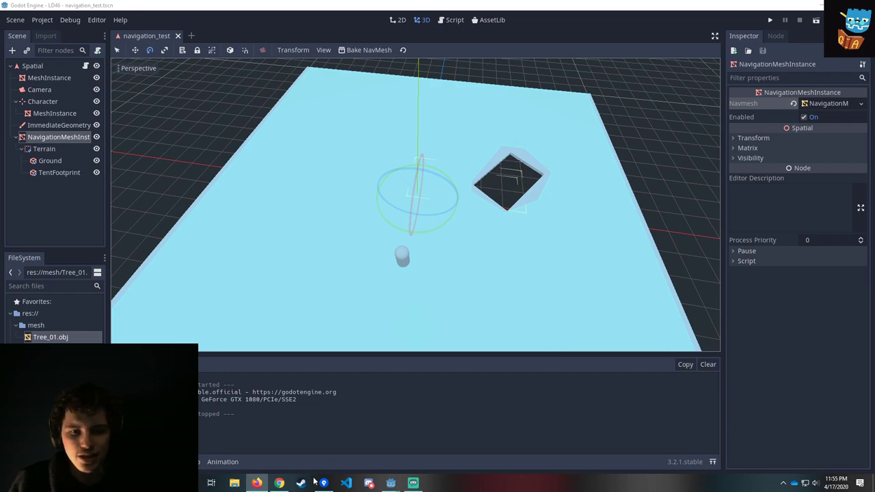
# Search the web in Chrome for "godot csg mesh", view the CSGMesh documentation page, and return to Godot.
pyautogui.click(280, 484)
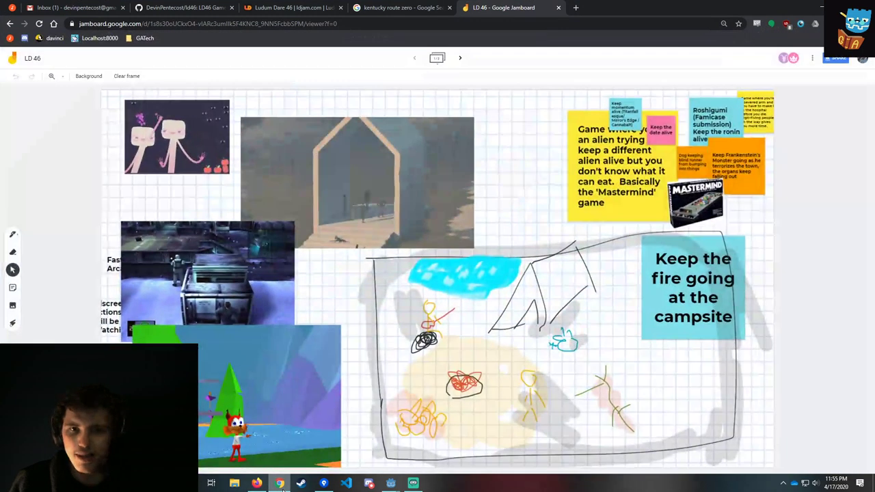
pyautogui.click(575, 7)
pyautogui.write('godot csg mesh')
pyautogui.press('Return')
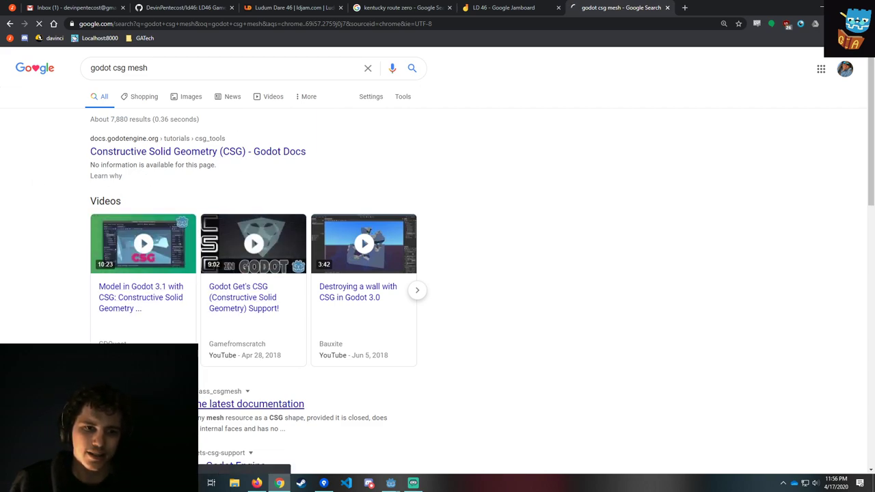
pyautogui.click(260, 404)
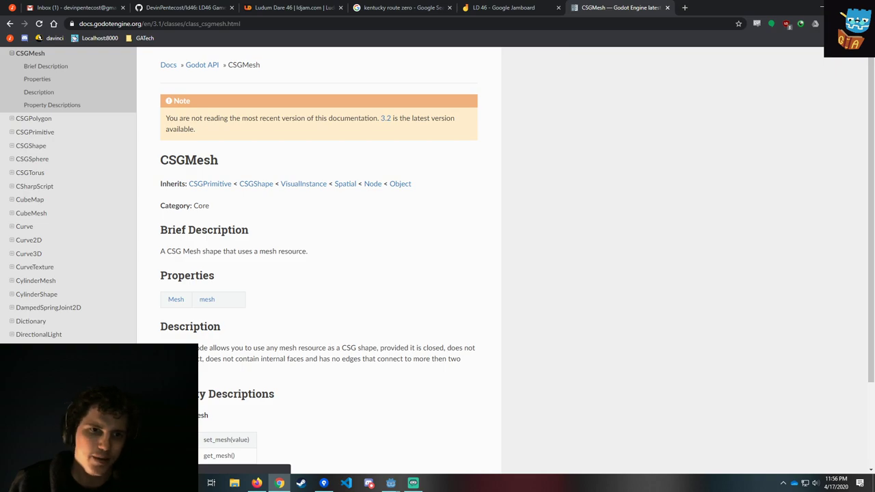
pyautogui.hotkey('alt', 'Left')
pyautogui.click(667, 7)
pyautogui.click(822, 4)
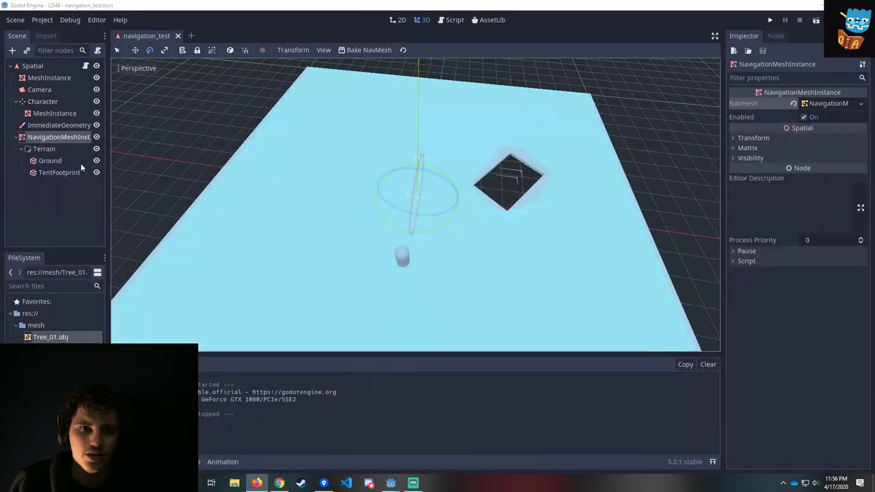
# Try the Intersection operation on the Ground box and set it back to Union.
pyautogui.click(49, 160)
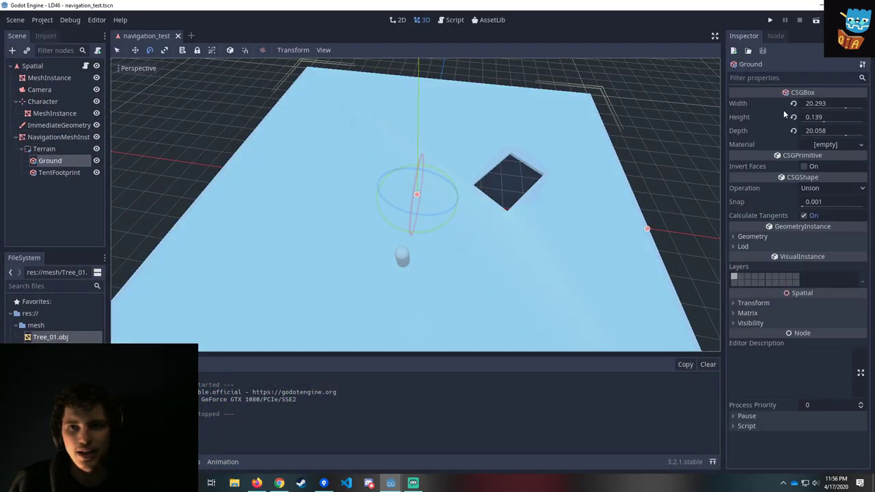
pyautogui.click(823, 191)
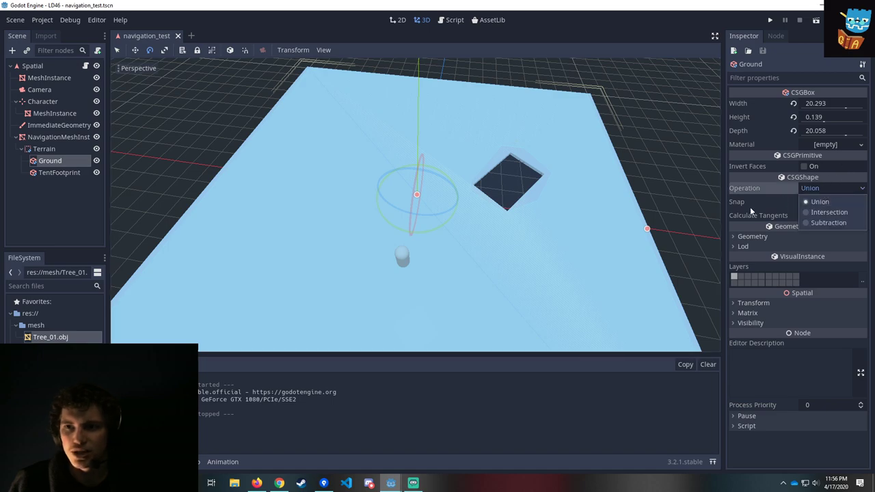
pyautogui.click(830, 212)
pyautogui.click(820, 189)
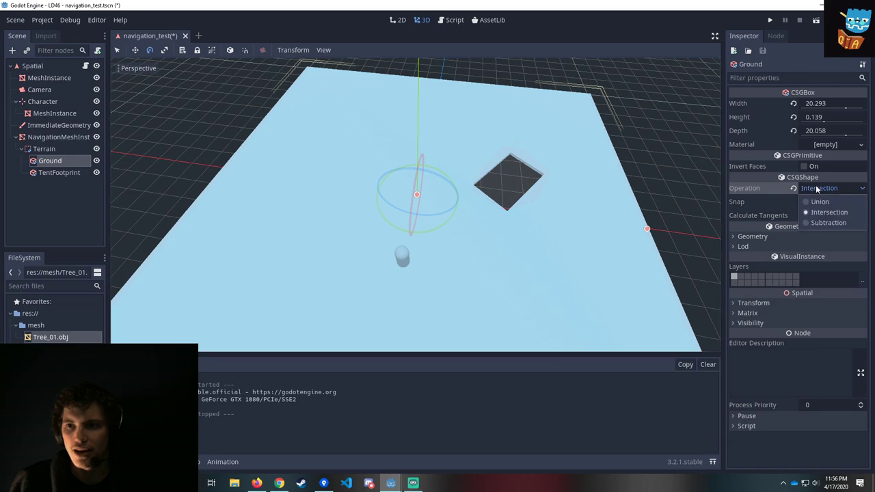
pyautogui.click(820, 201)
# Set the TentFootprint box's CSG operation to Intersection and inspect the resulting shape up close.
pyautogui.click(59, 172)
pyautogui.click(830, 188)
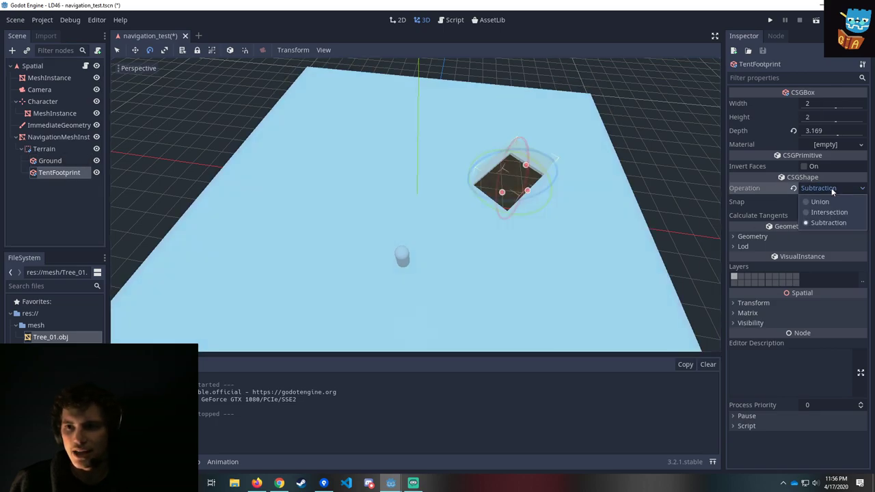
pyautogui.click(829, 212)
pyautogui.moveTo(453, 257); pyautogui.dragTo(481, 221, button='middle')
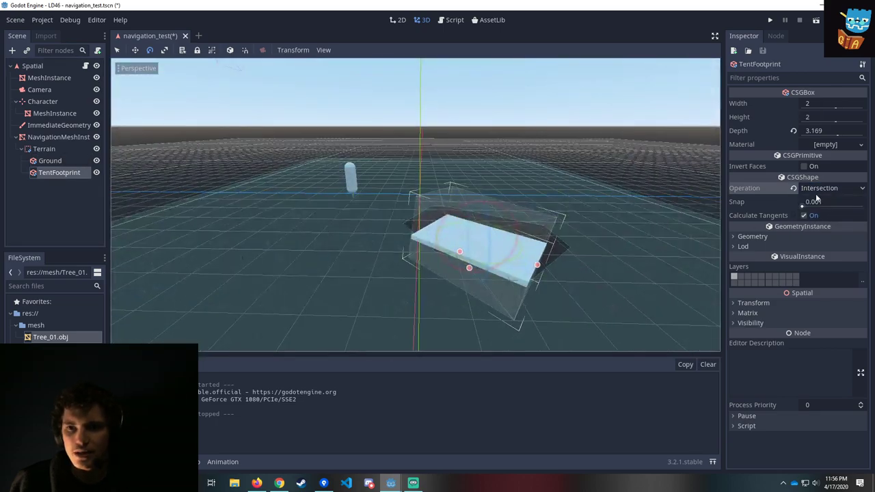
pyautogui.scroll(5, 591, 295)
pyautogui.moveTo(523, 272); pyautogui.dragTo(606, 275, button='middle')
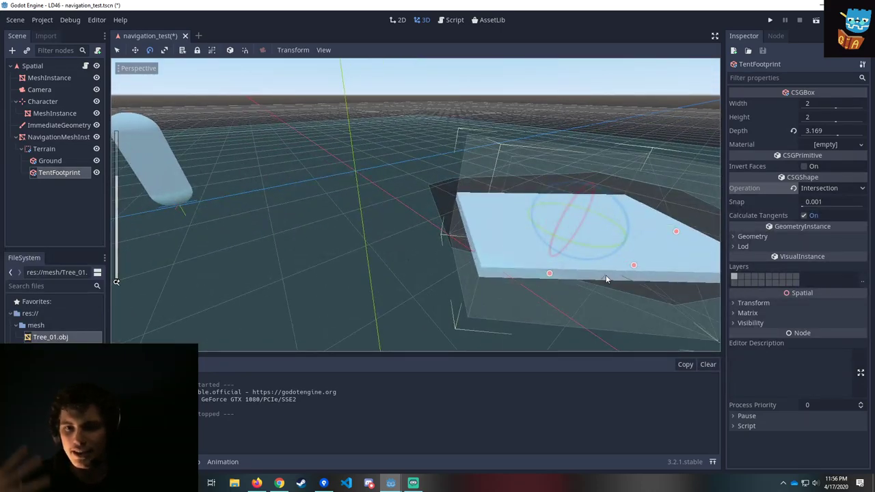
pyautogui.moveTo(526, 245); pyautogui.dragTo(492, 259, button='middle')
# Set the TentFootprint box's CSG operation to Union and view the combined shape from several angles.
pyautogui.click(833, 188)
pyautogui.click(821, 203)
pyautogui.scroll(-7, 397, 234)
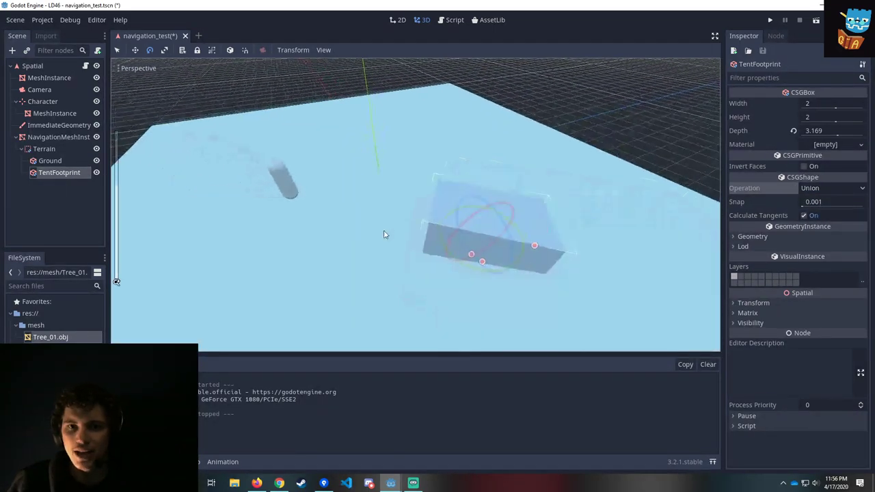
pyautogui.moveTo(385, 234); pyautogui.dragTo(437, 307, button='middle')
pyautogui.moveTo(482, 198); pyautogui.dragTo(434, 279)
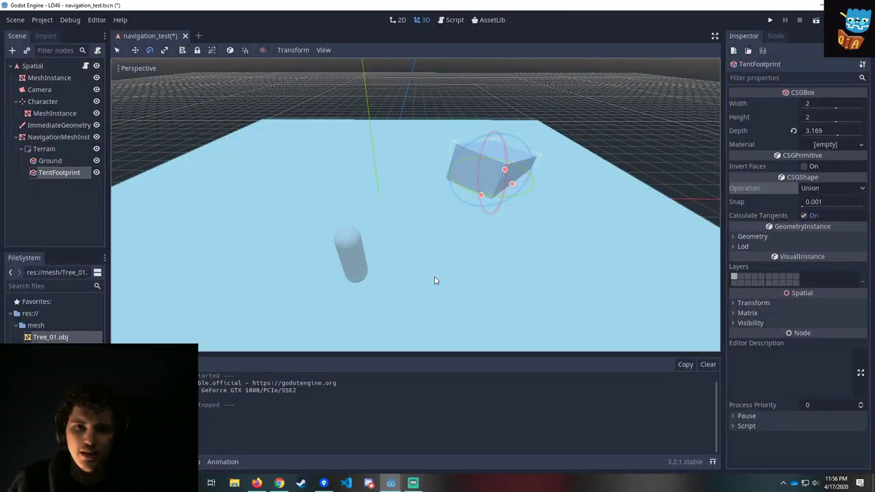
pyautogui.moveTo(393, 225); pyautogui.dragTo(376, 244, button='middle')
pyautogui.scroll(-2, 376, 245)
# Set the TentFootprint box's CSG operation to Subtraction to cut a hole in the ground.
pyautogui.click(835, 189)
pyautogui.click(827, 223)
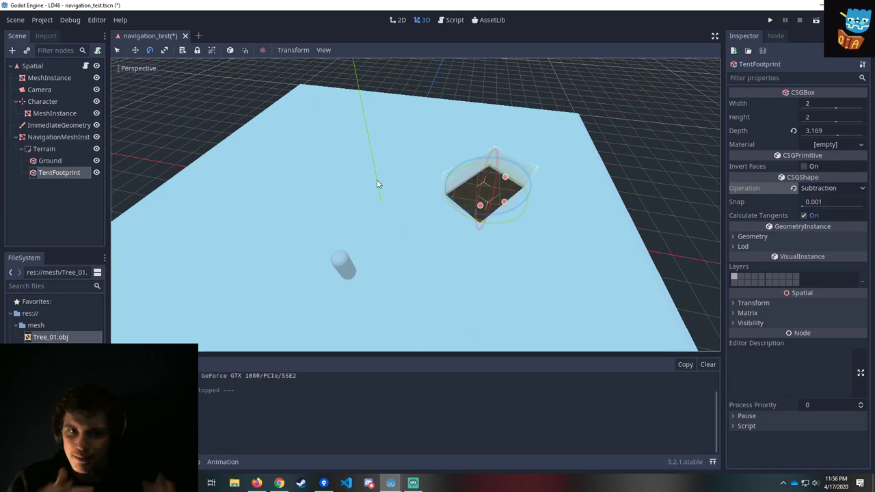
pyautogui.moveTo(257, 161); pyautogui.dragTo(358, 181, button='middle')
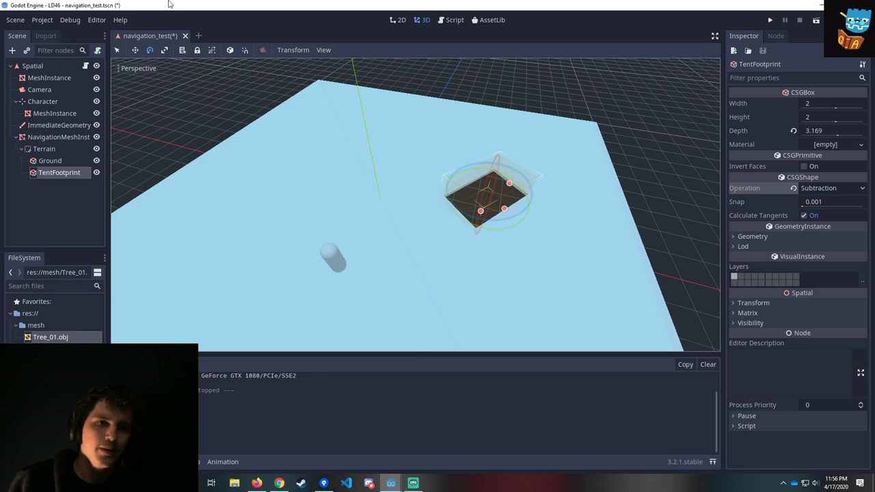
pyautogui.moveTo(223, 233); pyautogui.dragTo(229, 235, button='middle')
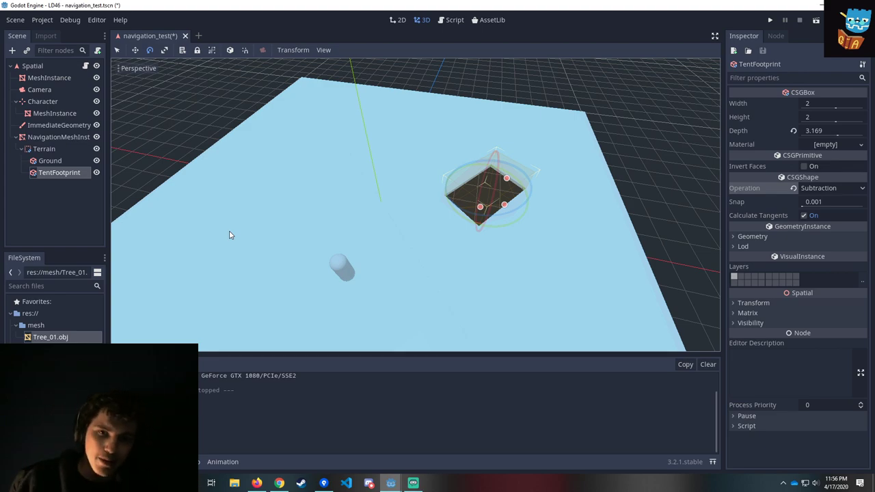
pyautogui.moveTo(315, 210); pyautogui.dragTo(365, 210, button='middle')
# Move the TentFootprint box across the ground along its X and Z axes with the Move tool.
pyautogui.click(135, 50)
pyautogui.moveTo(567, 195); pyautogui.dragTo(590, 203)
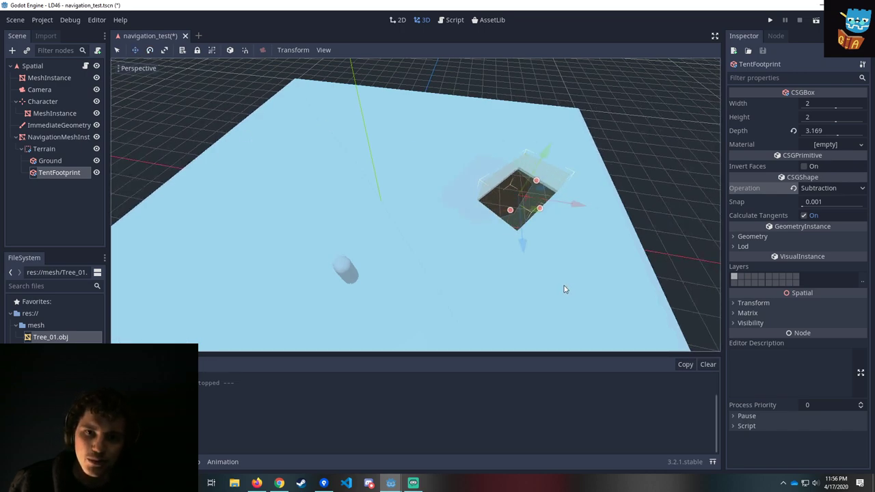
pyautogui.moveTo(522, 241); pyautogui.dragTo(525, 278)
pyautogui.moveTo(434, 259); pyautogui.dragTo(520, 274, button='middle')
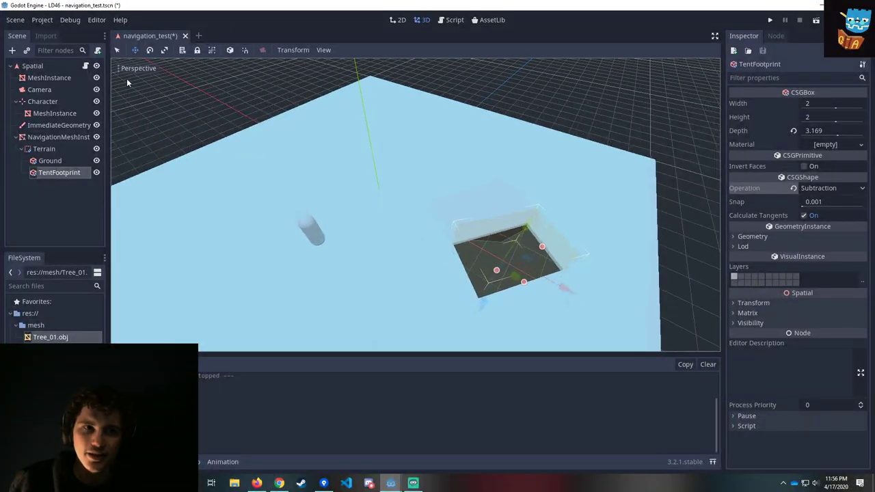
# Switch to Select mode and slide the TentFootprint box along its X axis toward the ground's centre.
pyautogui.click(117, 50)
pyautogui.moveTo(551, 272); pyautogui.dragTo(573, 266)
pyautogui.moveTo(573, 267); pyautogui.dragTo(591, 259, button='middle')
pyautogui.moveTo(540, 233); pyautogui.dragTo(544, 246, button='middle')
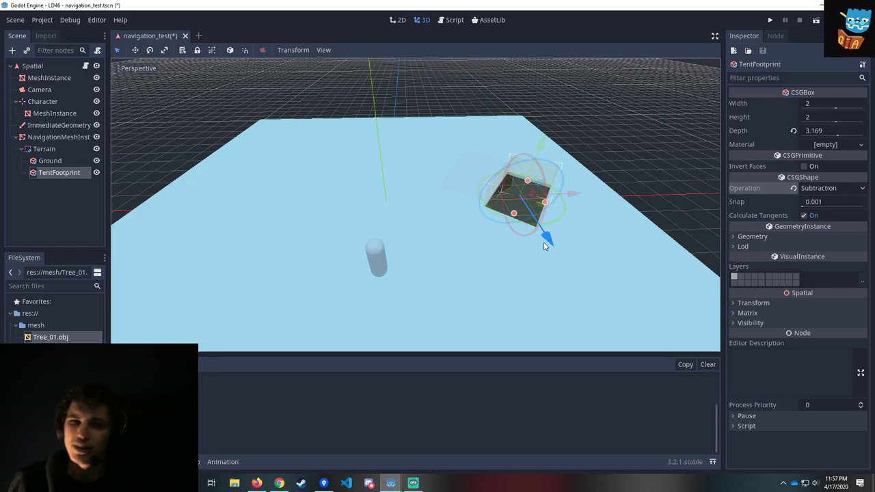
pyautogui.moveTo(533, 226); pyautogui.dragTo(383, 246, button='middle')
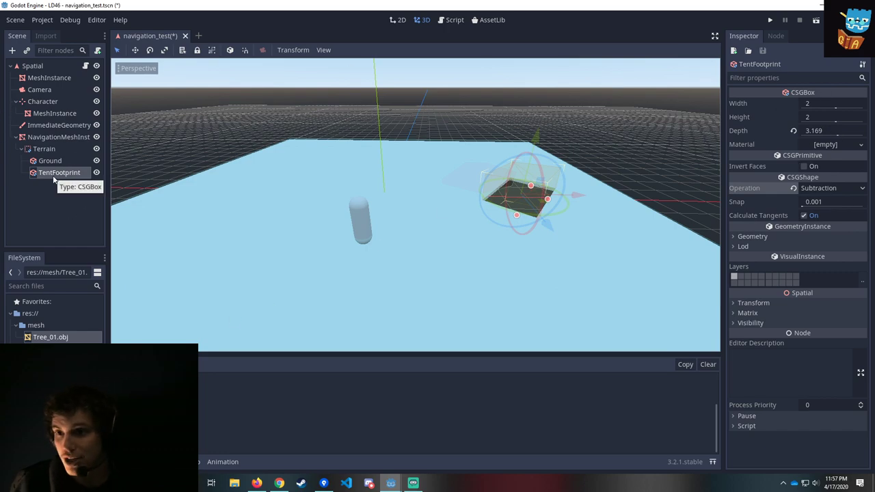
pyautogui.moveTo(396, 218); pyautogui.dragTo(434, 217, button='middle')
pyautogui.moveTo(578, 200); pyautogui.dragTo(530, 201)
pyautogui.moveTo(590, 217); pyautogui.dragTo(514, 258, button='middle')
pyautogui.moveTo(360, 267); pyautogui.dragTo(402, 269)
# Place the Tree_01.obj mesh from the project's mesh folder into the scene beside the tent hole.
pyautogui.moveTo(348, 97); pyautogui.dragTo(91, 194, button='middle')
pyautogui.moveTo(540, 248); pyautogui.dragTo(294, 205, button='middle')
pyautogui.moveTo(24, 339); pyautogui.dragTo(310, 219)
pyautogui.moveTo(310, 219); pyautogui.dragTo(290, 213, button='middle')
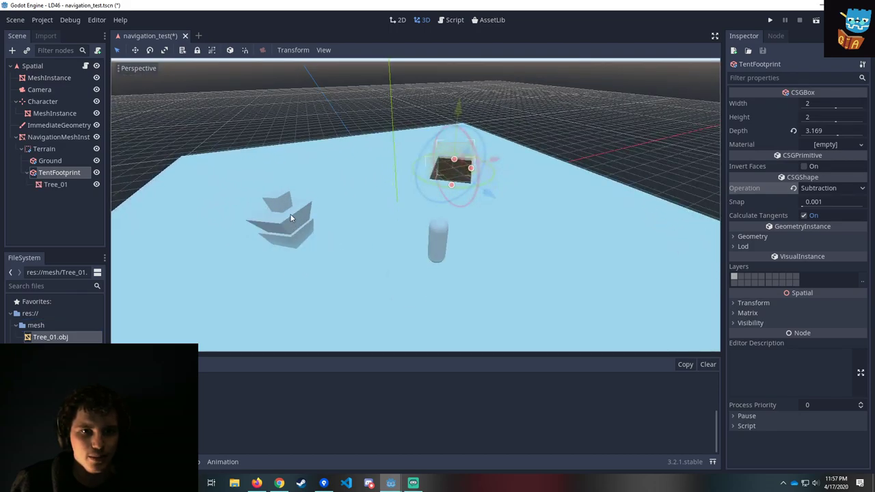
# Reposition Tree_01 so it stands upright above the ground, away from the tent hole.
pyautogui.click(287, 212)
pyautogui.moveTo(262, 167); pyautogui.dragTo(317, 297)
pyautogui.moveTo(316, 297); pyautogui.dragTo(299, 164, button='middle')
pyautogui.moveTo(260, 212); pyautogui.dragTo(298, 159)
pyautogui.moveTo(276, 212); pyautogui.dragTo(351, 193, button='middle')
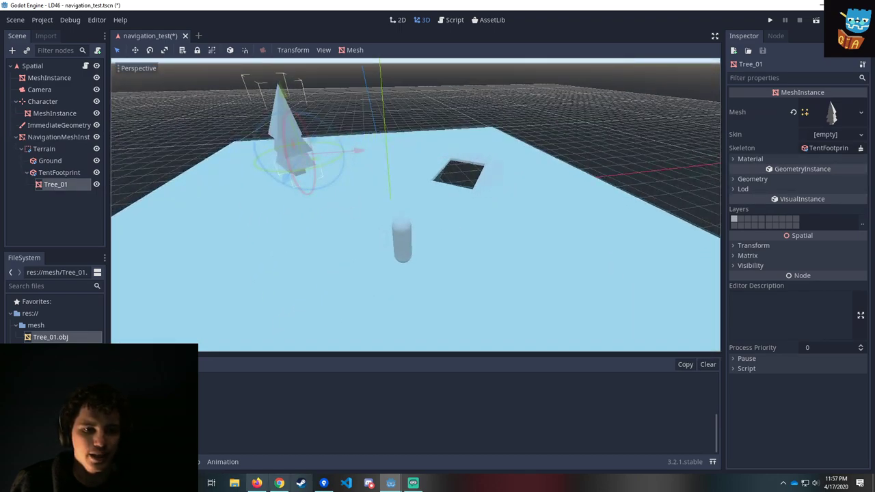
# Import Tent_01.obj from File Explorer into the project's mesh folder and place it in the scene.
pyautogui.click(235, 483)
pyautogui.moveTo(497, 217); pyautogui.dragTo(874, 328)
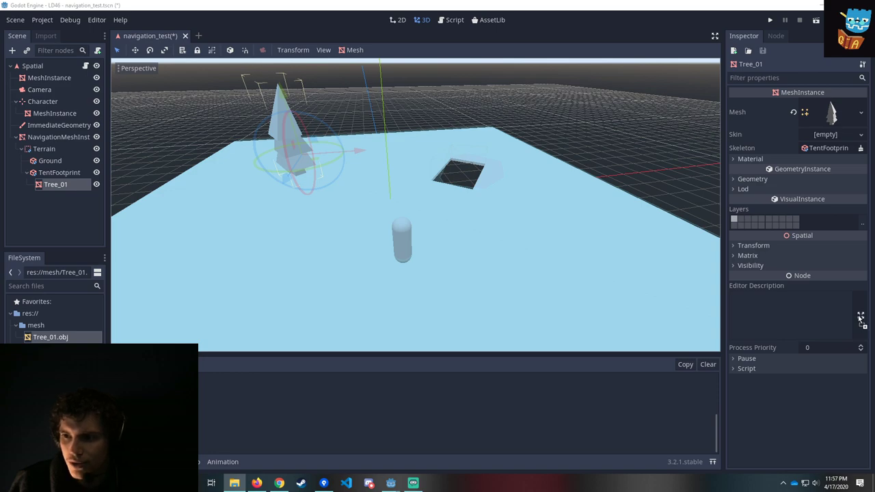
pyautogui.moveTo(49, 337); pyautogui.dragTo(411, 176)
pyautogui.moveTo(411, 175); pyautogui.dragTo(454, 194, button='middle')
pyautogui.click(446, 186)
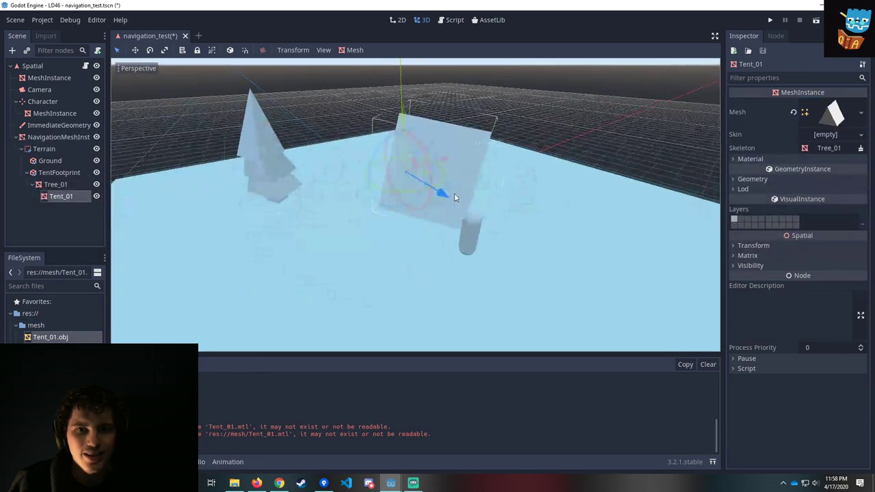
# Rotate Tent_01 and move it near the rectangular hole in the ground.
pyautogui.moveTo(426, 154); pyautogui.dragTo(417, 143)
pyautogui.moveTo(462, 160)
pyautogui.mouseDown(button='middle')
pyautogui.moveTo(401, 145)
pyautogui.moveTo(446, 157)
pyautogui.moveTo(453, 190)
pyautogui.moveTo(471, 170)
pyautogui.mouseUp(button='middle')
pyautogui.moveTo(467, 167)
pyautogui.mouseDown()
pyautogui.moveTo(457, 152)
pyautogui.moveTo(488, 211)
pyautogui.moveTo(465, 175)
pyautogui.mouseUp()
pyautogui.moveTo(465, 175); pyautogui.dragTo(480, 190, button='middle')
pyautogui.moveTo(454, 139); pyautogui.dragTo(451, 139)
pyautogui.moveTo(454, 214); pyautogui.dragTo(480, 128, button='middle')
pyautogui.moveTo(500, 117); pyautogui.dragTo(497, 146)
# Rotate Tent_01 about its Z axis so the tent stands upright beside the hole.
pyautogui.moveTo(540, 167); pyautogui.dragTo(358, 282, button='middle')
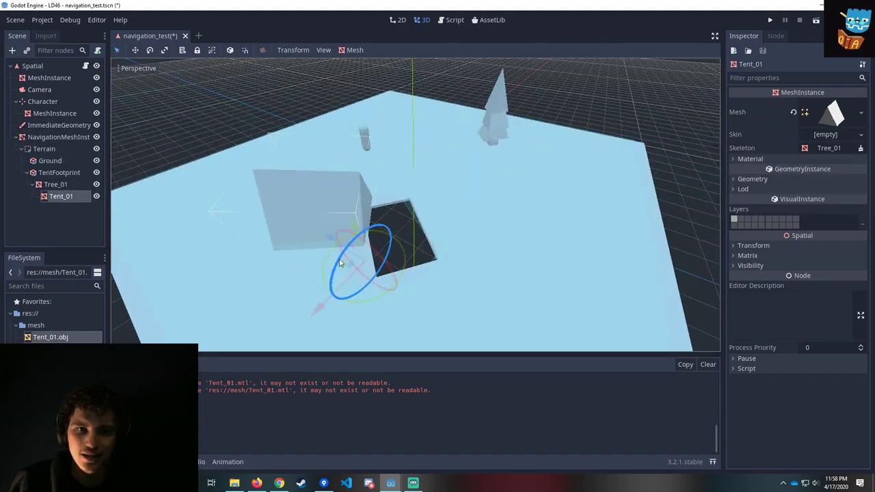
pyautogui.moveTo(331, 262); pyautogui.dragTo(366, 306)
pyautogui.moveTo(367, 307); pyautogui.dragTo(453, 274, button='middle')
pyautogui.moveTo(493, 180); pyautogui.dragTo(504, 184)
pyautogui.moveTo(469, 189); pyautogui.dragTo(557, 185, button='middle')
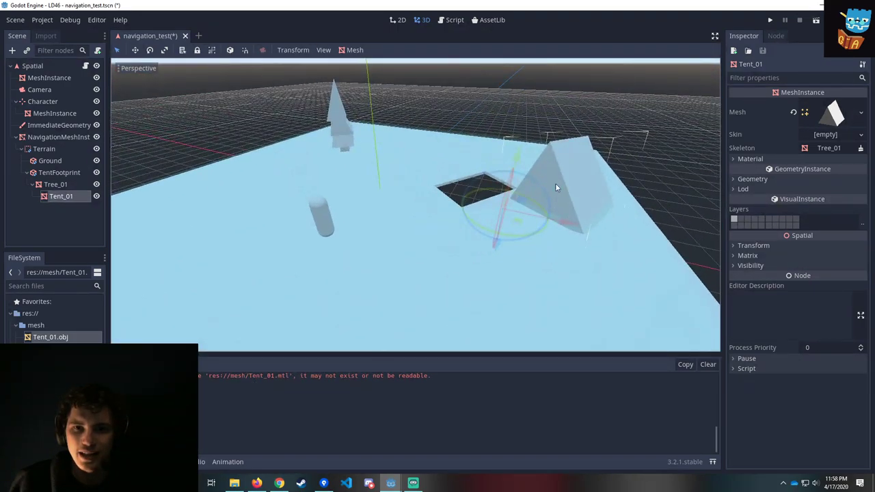
# Fine-tune Tent_01's rotation and position so its base rests level with the ground.
pyautogui.moveTo(507, 188)
pyautogui.mouseDown()
pyautogui.moveTo(507, 204)
pyautogui.moveTo(511, 185)
pyautogui.mouseUp()
pyautogui.moveTo(512, 186); pyautogui.dragTo(567, 237, button='middle')
pyautogui.moveTo(491, 166)
pyautogui.mouseDown()
pyautogui.moveTo(492, 156)
pyautogui.moveTo(494, 164)
pyautogui.mouseUp()
pyautogui.moveTo(500, 185); pyautogui.dragTo(487, 183, button='middle')
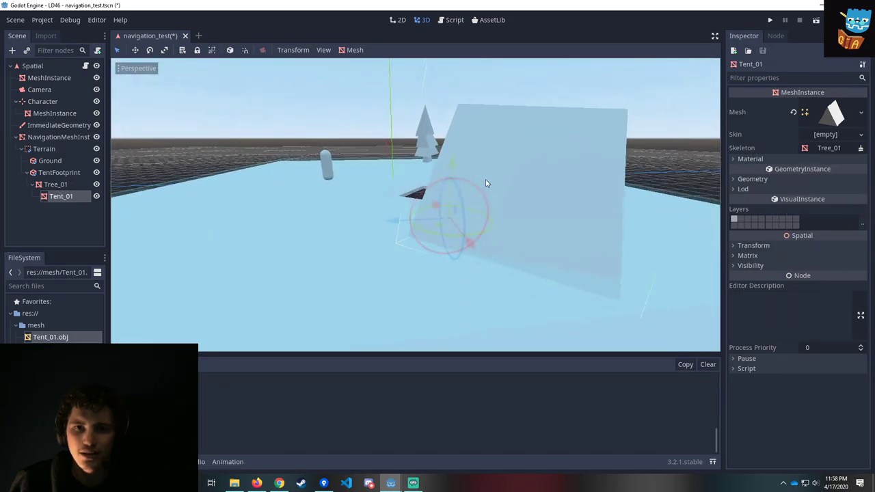
pyautogui.moveTo(477, 199); pyautogui.dragTo(471, 188)
pyautogui.moveTo(503, 191); pyautogui.dragTo(565, 234, button='middle')
# Adjust Tent_01's height and slide it along its X axis closer to the rectangular hole.
pyautogui.moveTo(478, 235); pyautogui.dragTo(496, 172)
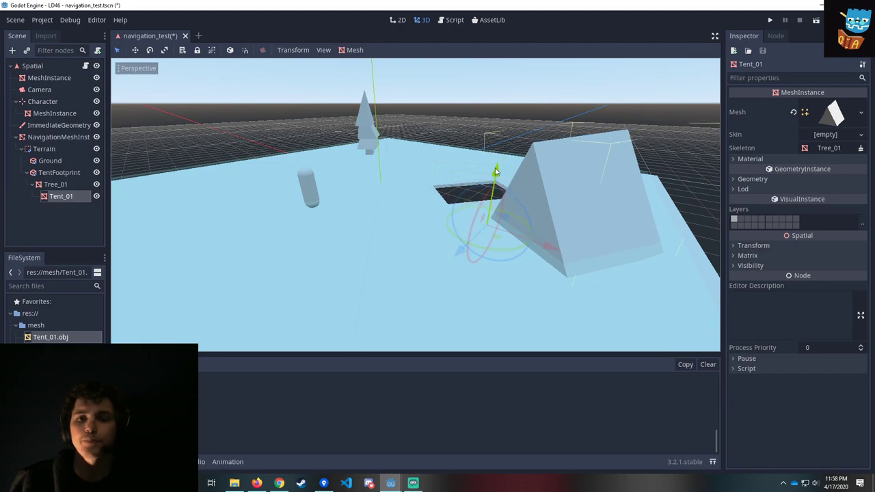
pyautogui.moveTo(553, 251); pyautogui.dragTo(467, 212)
pyautogui.moveTo(468, 209); pyautogui.dragTo(542, 227, button='middle')
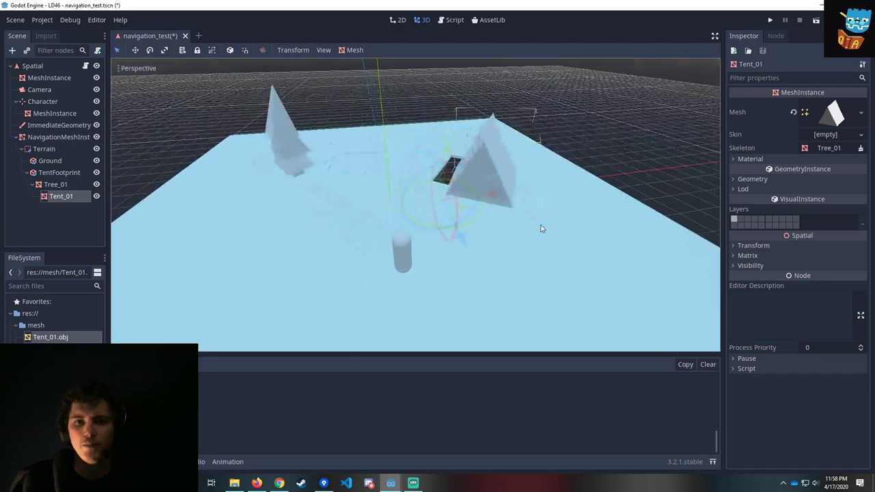
pyautogui.moveTo(465, 164); pyautogui.dragTo(460, 164)
pyautogui.moveTo(344, 168); pyautogui.dragTo(338, 188, button='middle')
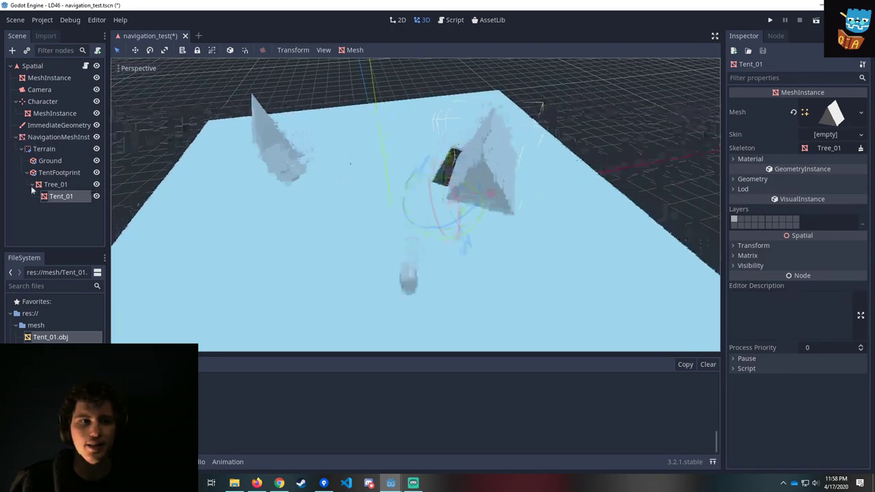
# Examine the properties of the TentFootprint, Terrain, NavigationMeshInstance and root Spatial nodes.
pyautogui.click(55, 173)
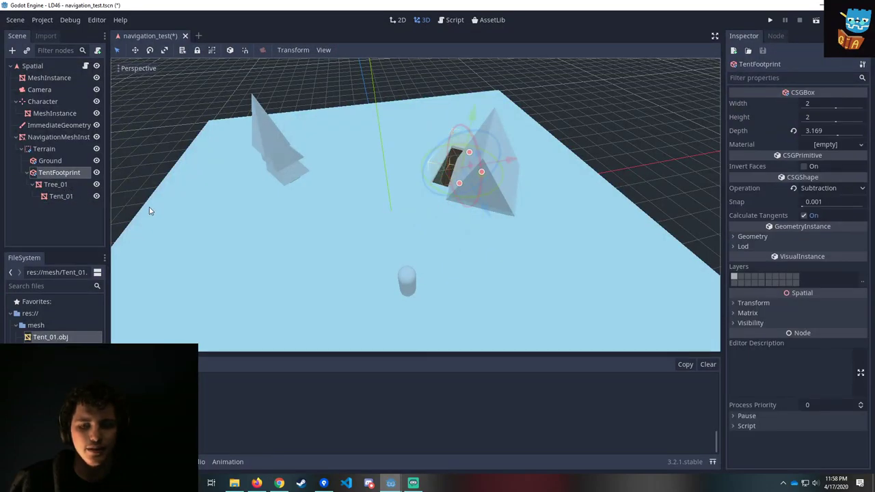
pyautogui.click(442, 222)
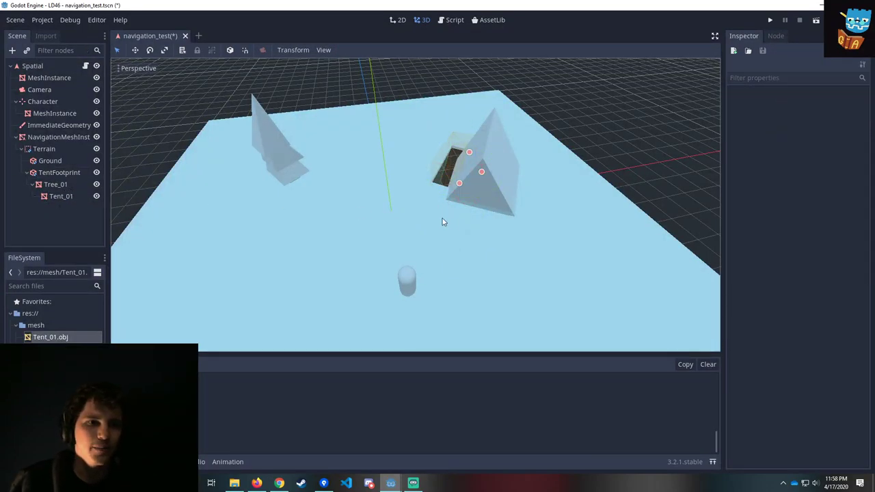
pyautogui.moveTo(252, 205); pyautogui.dragTo(244, 205, button='middle')
pyautogui.click(46, 149)
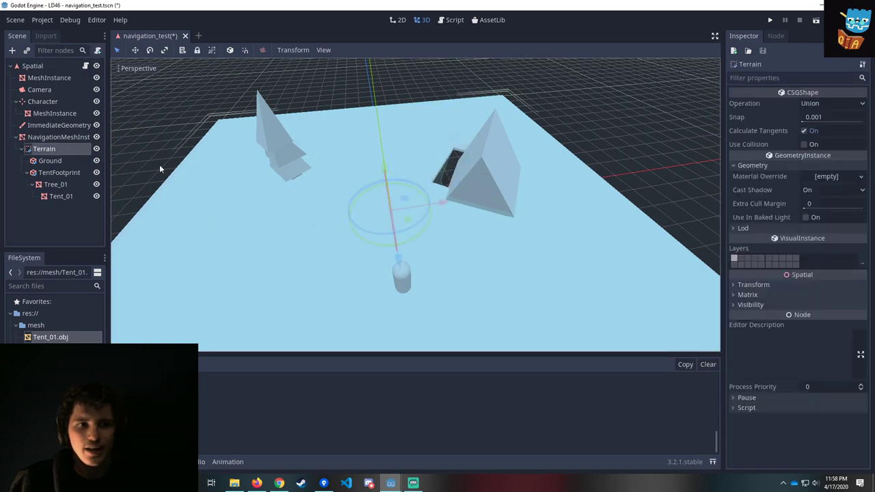
pyautogui.click(61, 137)
pyautogui.click(37, 66)
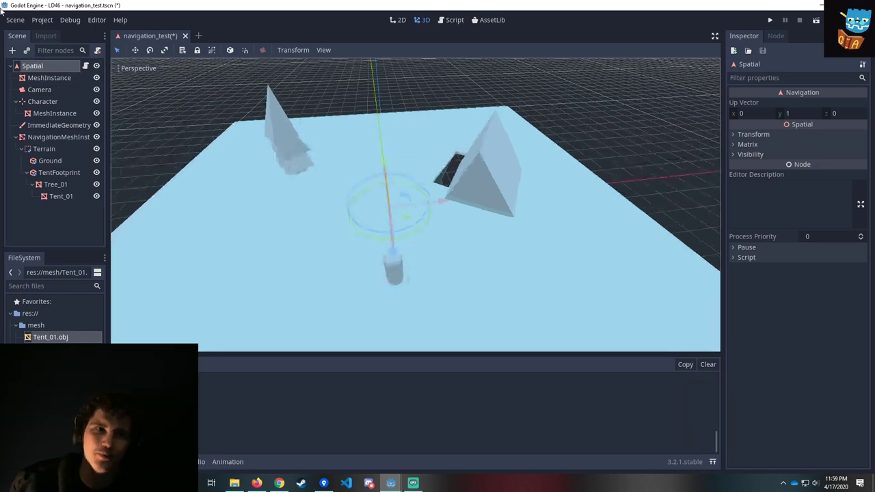
# Delete the MeshInstance node placed directly under the root Spatial node.
pyautogui.click(48, 78)
pyautogui.press('Delete')
pyautogui.press('Return')
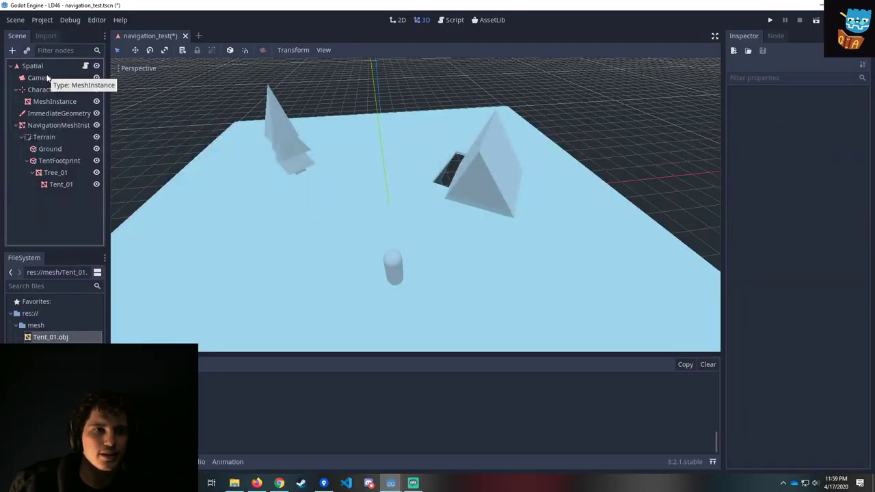
# Review the existing navigation mesh and add a second NavigationMeshInstance node directly under the root Spatial node.
pyautogui.click(40, 115)
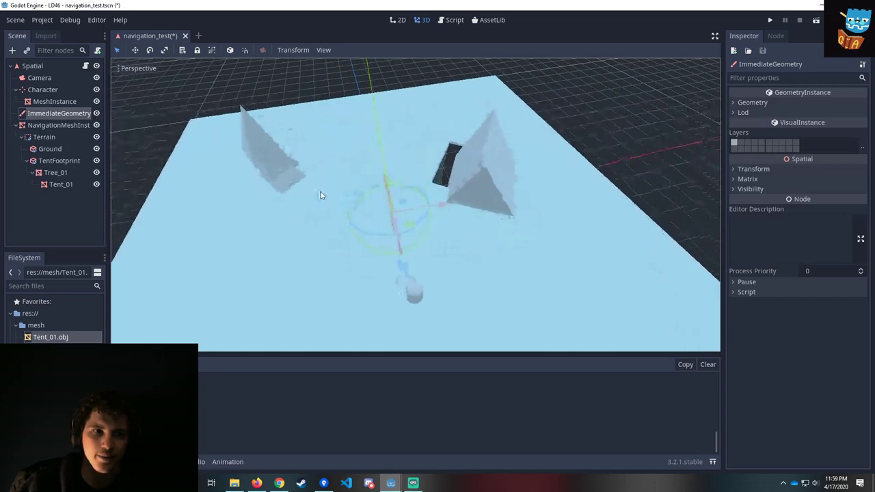
pyautogui.click(62, 126)
pyautogui.moveTo(337, 199); pyautogui.dragTo(330, 189, button='middle')
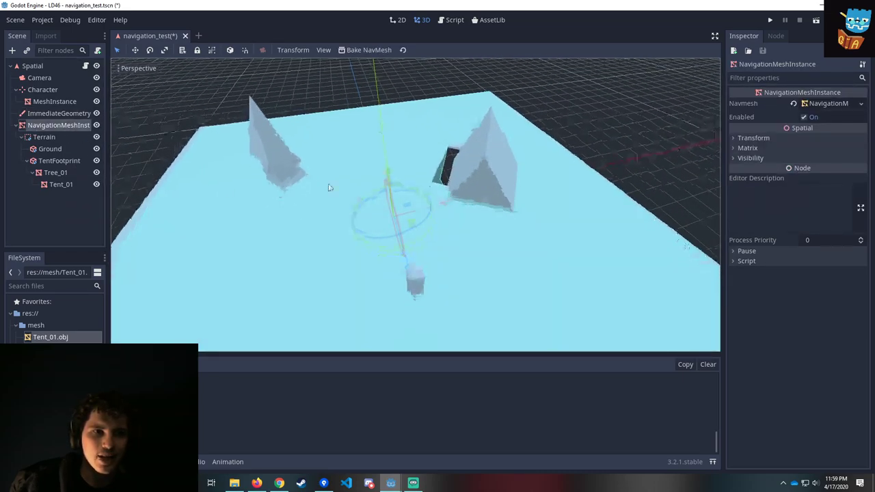
pyautogui.moveTo(391, 236); pyautogui.dragTo(381, 225, button='middle')
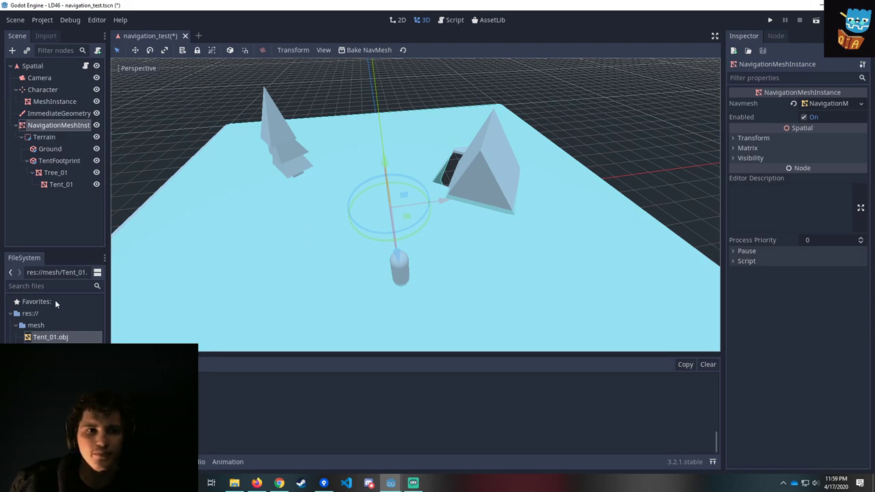
pyautogui.click(97, 239)
pyautogui.click(12, 51)
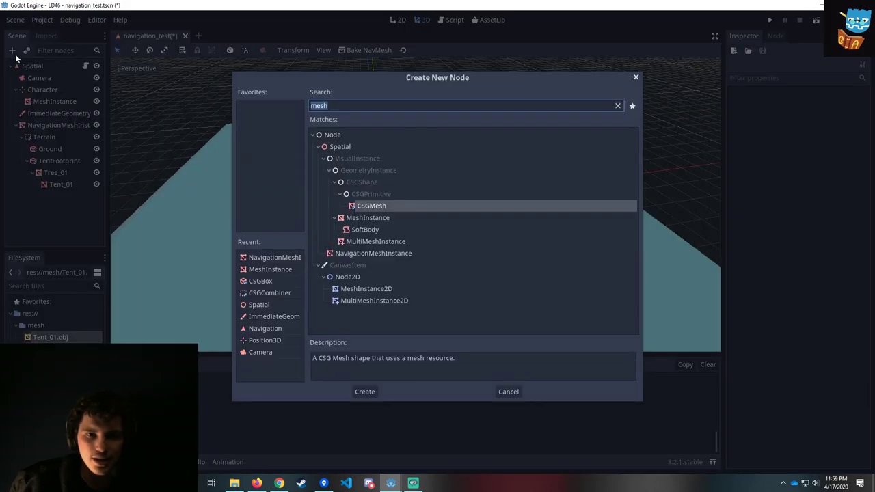
pyautogui.doubleClick(356, 254)
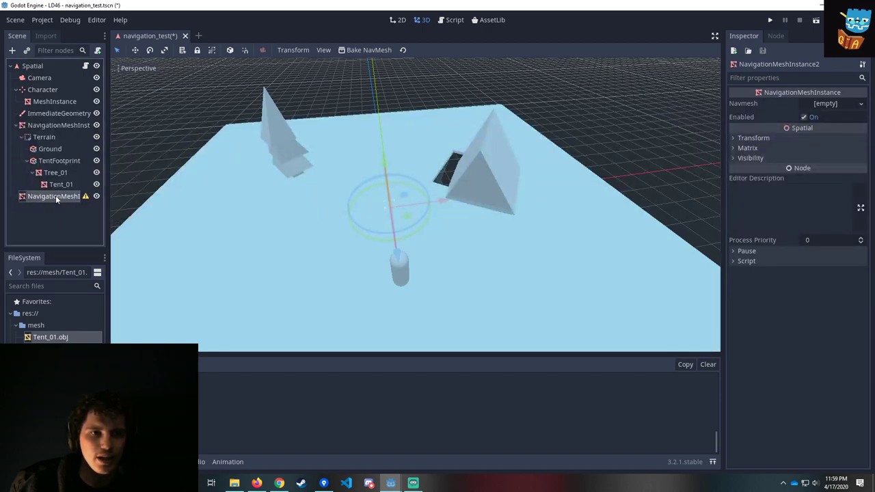
# Assign a new NavigationMesh resource to the second NavigationMeshInstance node.
pyautogui.click(832, 103)
pyautogui.click(824, 117)
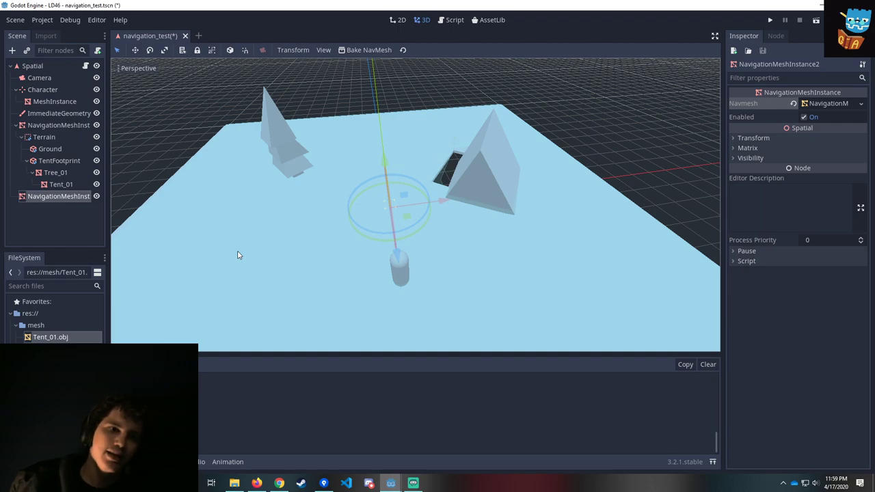
# Shift Tree_01 slightly along its X axis on the ground plane.
pyautogui.moveTo(278, 229); pyautogui.dragTo(497, 153, button='middle')
pyautogui.moveTo(405, 199); pyautogui.dragTo(622, 154, button='middle')
pyautogui.moveTo(329, 167); pyautogui.dragTo(360, 163)
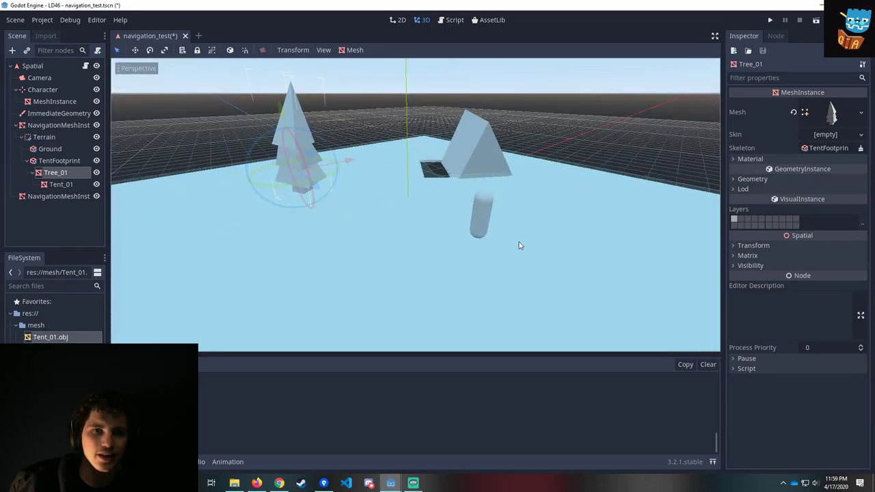
pyautogui.moveTo(519, 245); pyautogui.dragTo(325, 182, button='middle')
pyautogui.moveTo(366, 153); pyautogui.dragTo(355, 156)
# Reparent Tree_01 and Tent_01 directly under the root Spatial node.
pyautogui.click(230, 225)
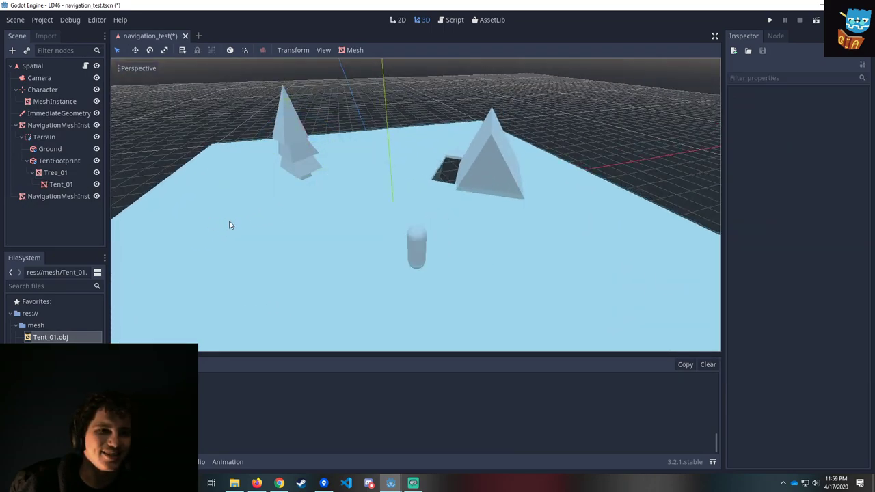
pyautogui.moveTo(52, 174); pyautogui.dragTo(33, 67)
pyautogui.moveTo(60, 194); pyautogui.dragTo(39, 67)
# Slide Tent_01 along its X axis away from the rectangular hole towards the tree.
pyautogui.click(484, 181)
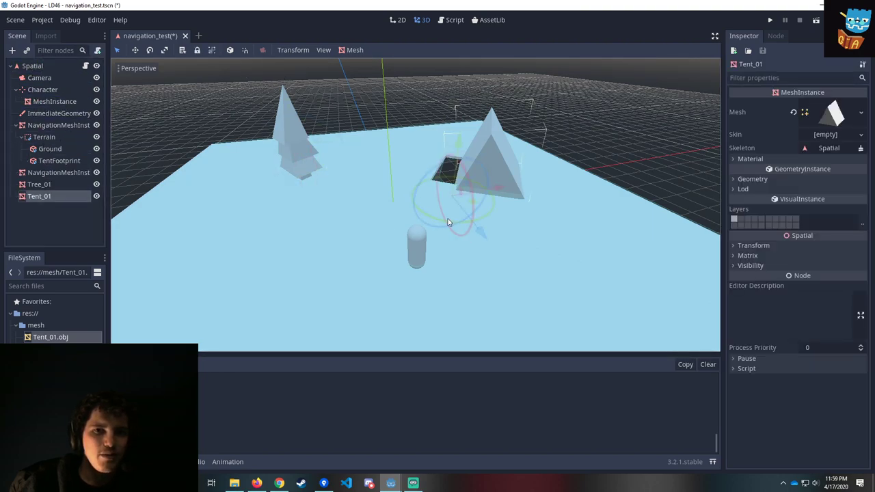
pyautogui.moveTo(450, 220); pyautogui.dragTo(405, 220, button='middle')
pyautogui.moveTo(501, 210); pyautogui.dragTo(381, 196)
pyautogui.moveTo(423, 214); pyautogui.dragTo(540, 206, button='middle')
pyautogui.moveTo(390, 255); pyautogui.dragTo(395, 119, button='middle')
# Fine-tune Tent_01's height and placement on the ground between the tree and the hole.
pyautogui.moveTo(326, 143); pyautogui.dragTo(327, 146)
pyautogui.moveTo(298, 189); pyautogui.dragTo(311, 180)
pyautogui.moveTo(415, 227); pyautogui.dragTo(372, 184, button='middle')
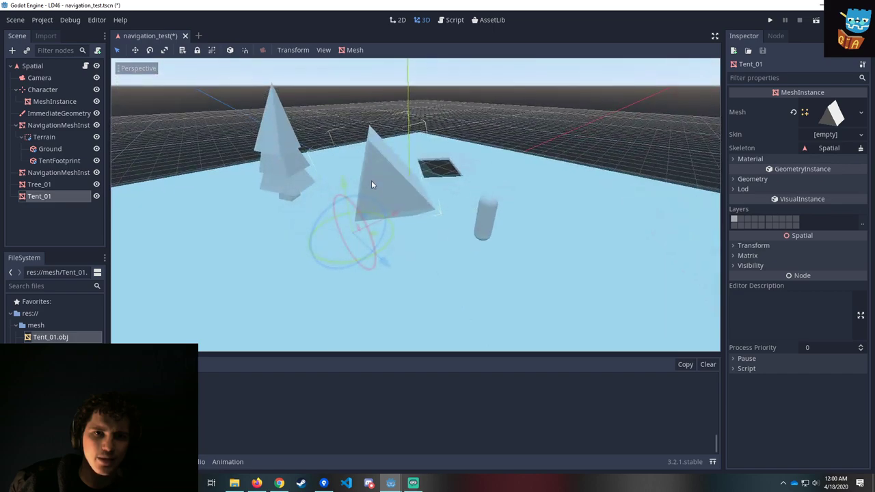
pyautogui.moveTo(350, 199); pyautogui.dragTo(348, 170)
pyautogui.moveTo(347, 171); pyautogui.dragTo(315, 186, button='middle')
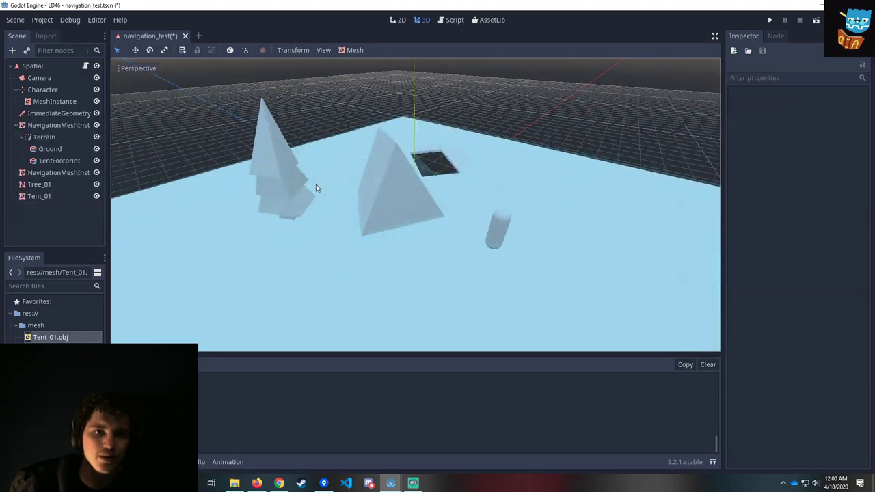
pyautogui.moveTo(386, 165); pyautogui.dragTo(361, 155, button='middle')
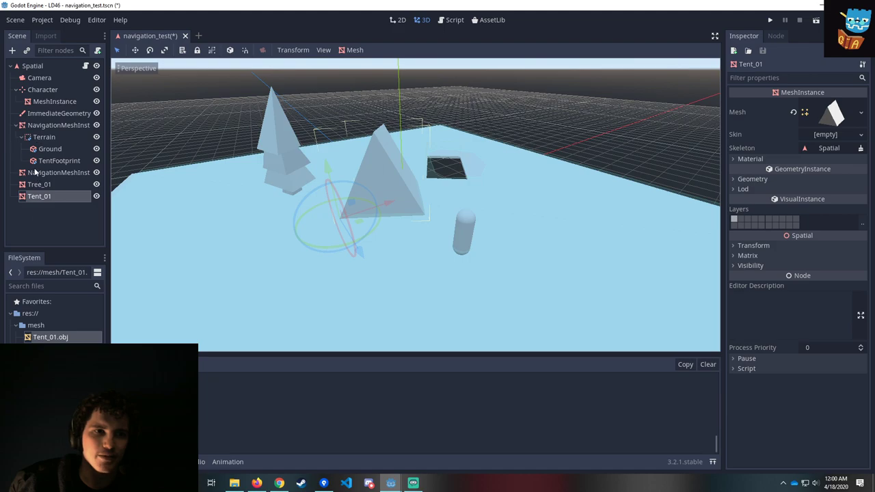
# Add a CSGCombiner as a child of the second NavigationMeshInstance.
pyautogui.rightClick(34, 172)
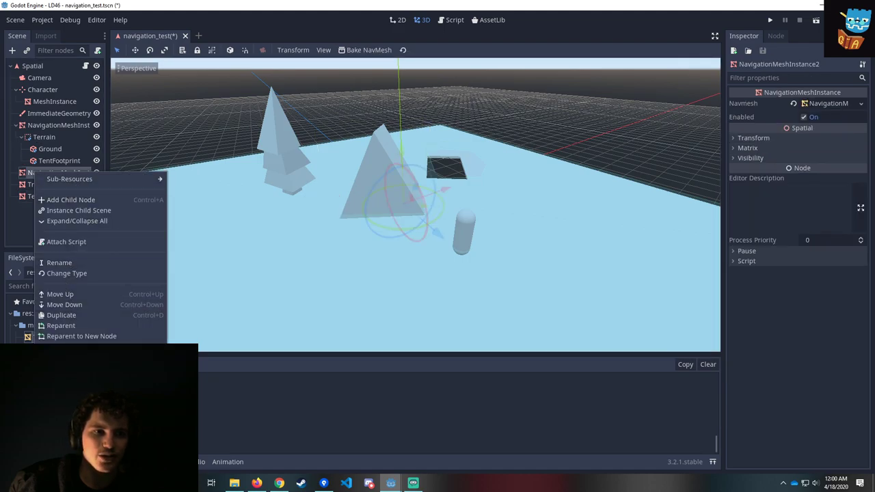
pyautogui.click(65, 200)
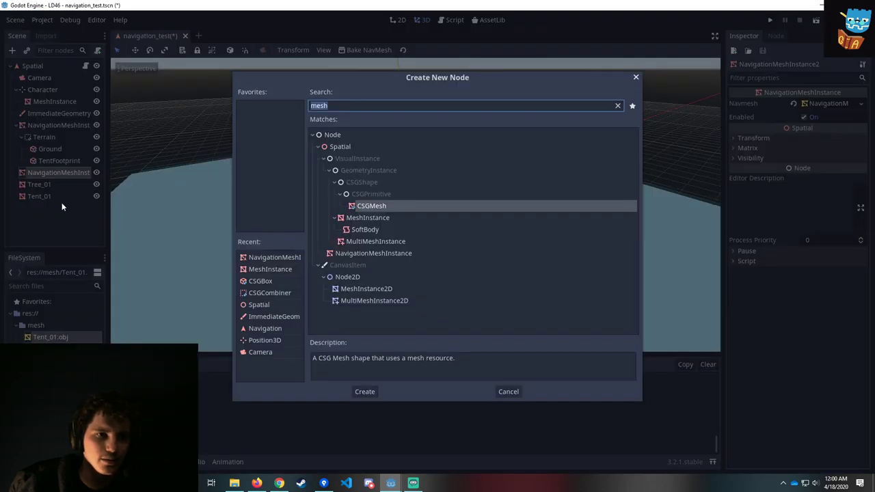
pyautogui.write('csg')
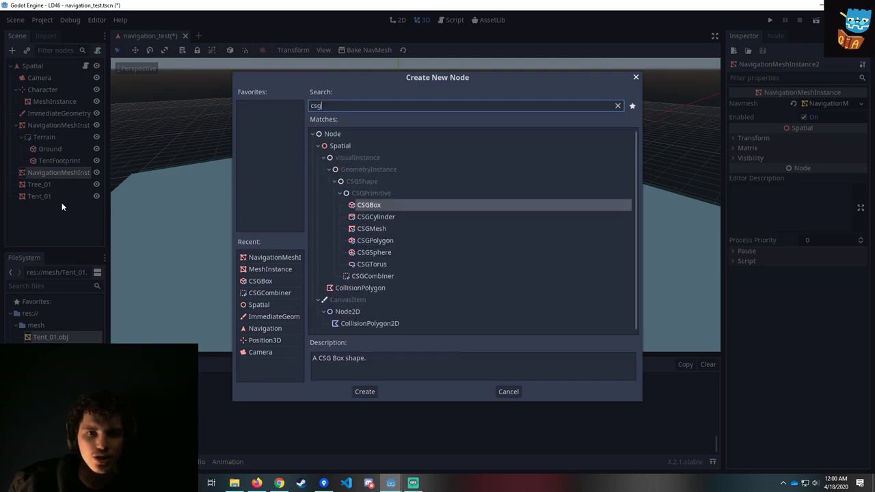
pyautogui.doubleClick(364, 277)
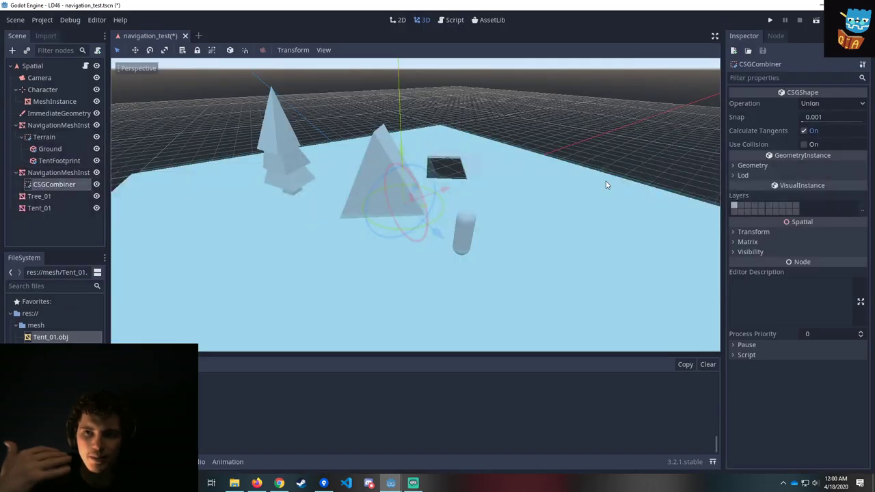
pyautogui.moveTo(586, 173); pyautogui.dragTo(547, 198, button='middle')
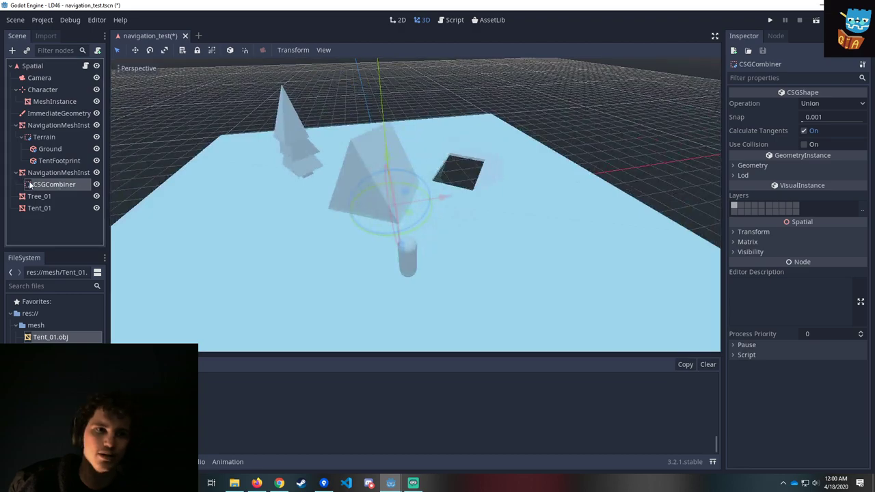
# Reparent Tent_01 under the new CSGCombiner.
pyautogui.moveTo(34, 173); pyautogui.dragTo(34, 173)
pyautogui.click(59, 172)
pyautogui.moveTo(694, 235); pyautogui.dragTo(457, 241, button='middle')
pyautogui.moveTo(31, 209); pyautogui.dragTo(47, 186)
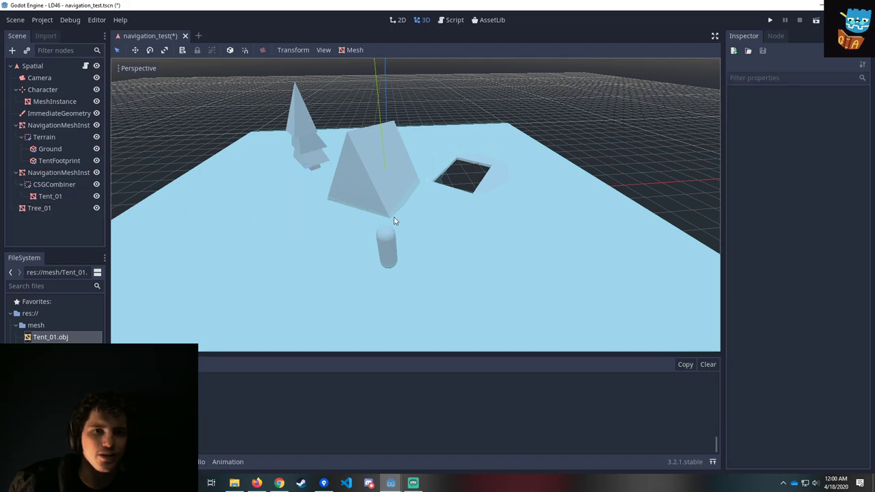
pyautogui.moveTo(394, 217); pyautogui.dragTo(361, 172, button='middle')
# Move the Ground box out of Terrain and into the CSGCombiner.
pyautogui.click(52, 185)
pyautogui.moveTo(301, 208); pyautogui.dragTo(336, 245, button='middle')
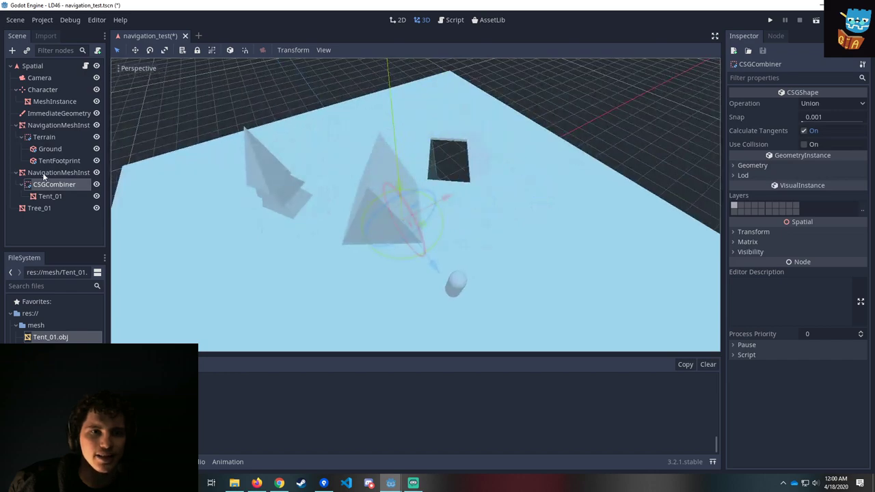
pyautogui.click(42, 139)
pyautogui.click(49, 152)
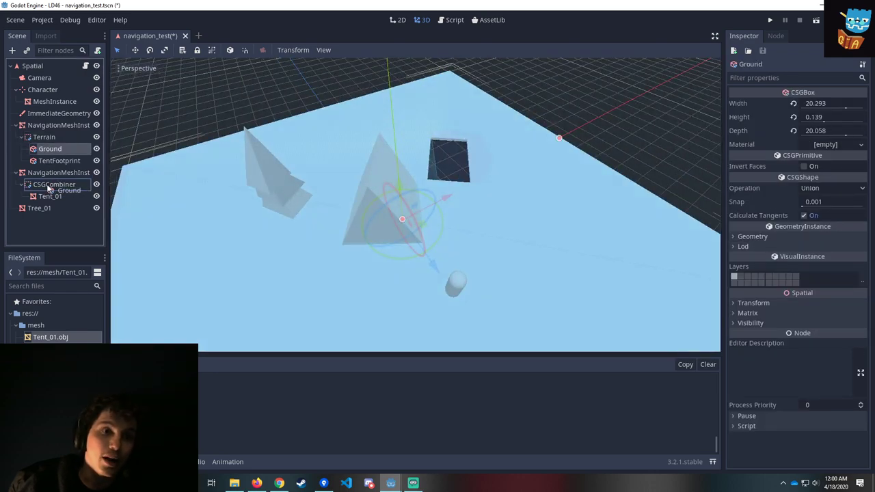
pyautogui.moveTo(54, 187); pyautogui.dragTo(48, 181)
pyautogui.click(50, 188)
pyautogui.click(52, 197)
# Raise Tree_01 along its Y axis well above the ground.
pyautogui.moveTo(427, 209); pyautogui.dragTo(398, 198, button='middle')
pyautogui.click(277, 151)
pyautogui.moveTo(270, 118); pyautogui.dragTo(233, 51)
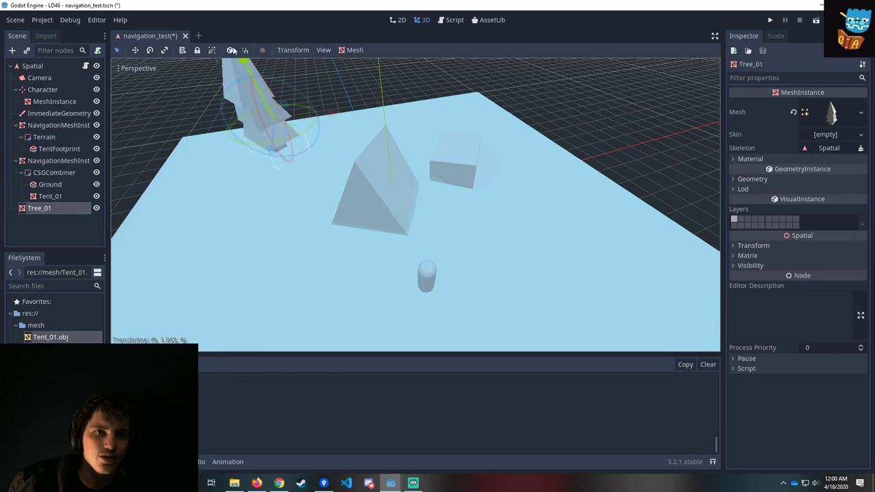
# Delete the TentFootprint box and the emptied Terrain combiner under the first NavigationMeshInstance.
pyautogui.click(462, 165)
pyautogui.press('Delete')
pyautogui.press('Return')
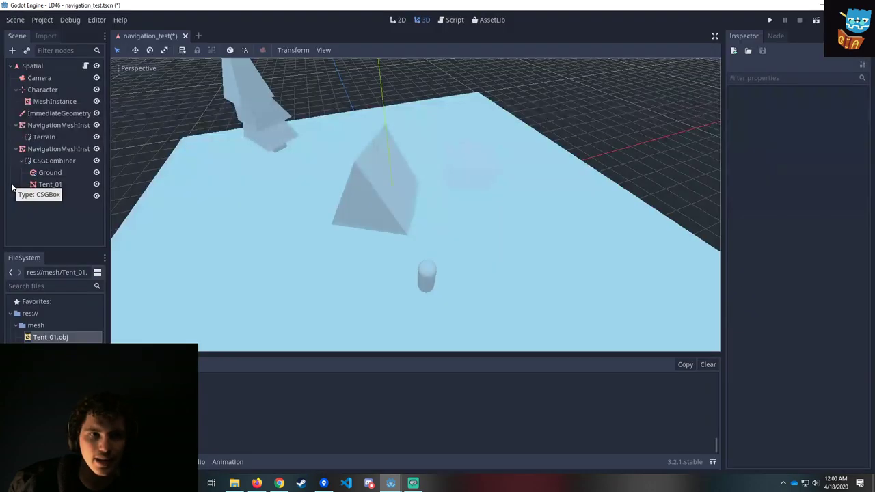
pyautogui.click(49, 137)
pyautogui.press('Delete')
pyautogui.press('Return')
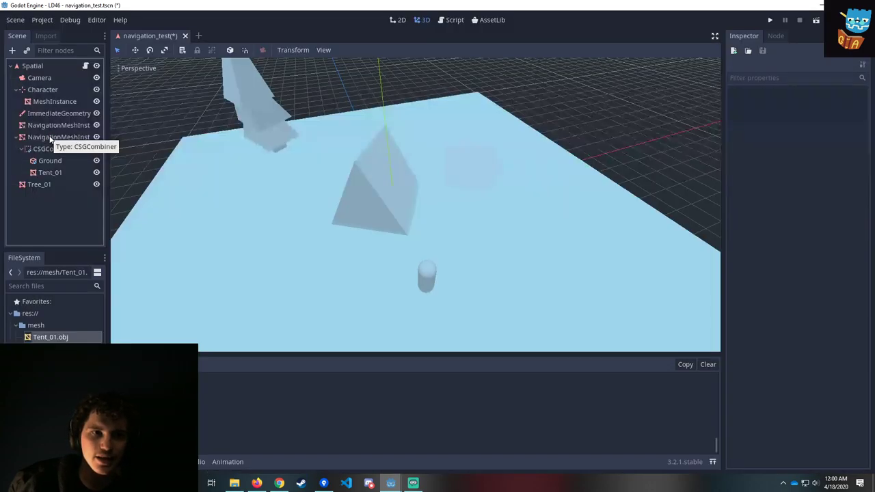
# Rename the CSGCombiner as Terrain.
pyautogui.doubleClick(52, 149)
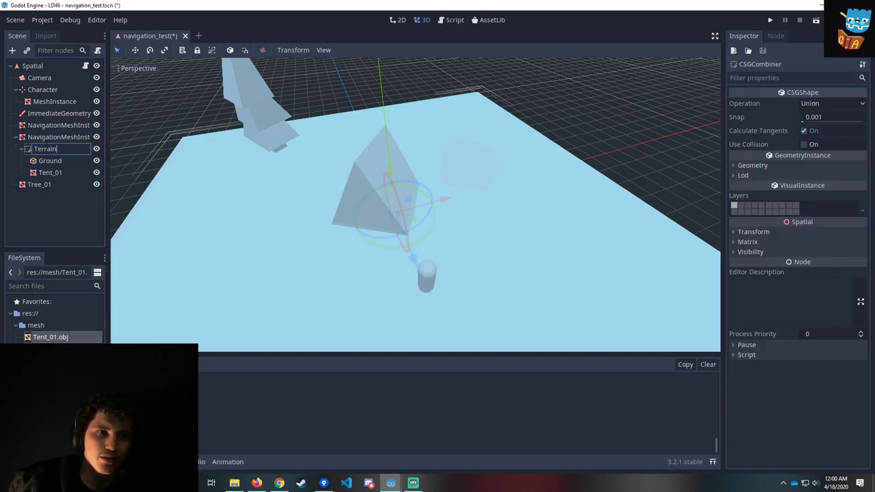
pyautogui.write('Terrain')
pyautogui.press('Return')
# Compare the node types and properties of Ground, Tent_01 and Terrain.
pyautogui.click(57, 163)
pyautogui.moveTo(500, 212); pyautogui.dragTo(402, 147, button='middle')
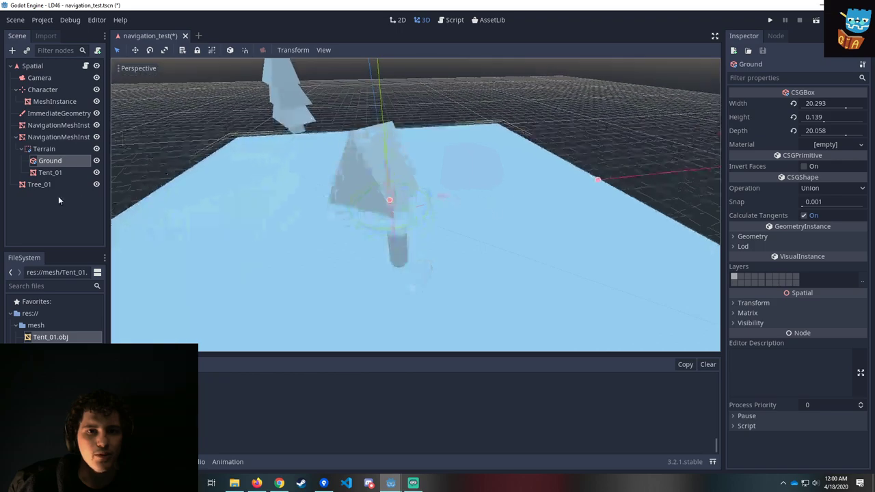
pyautogui.click(55, 173)
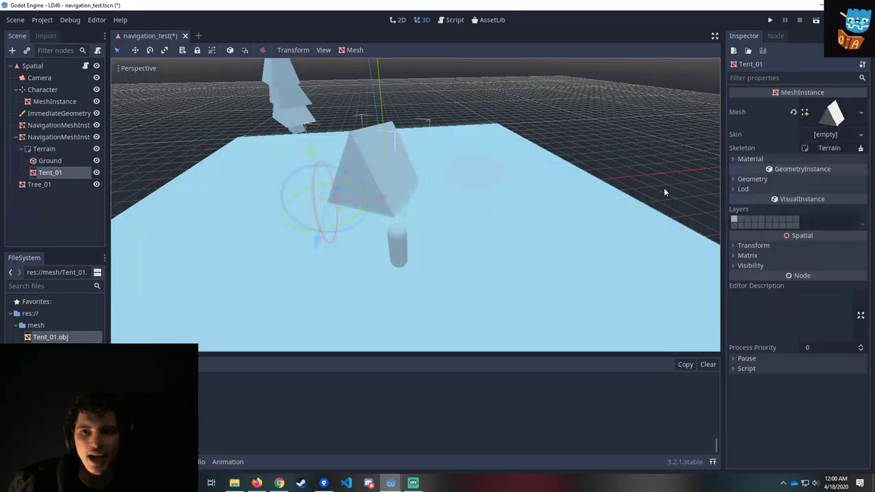
pyautogui.click(44, 161)
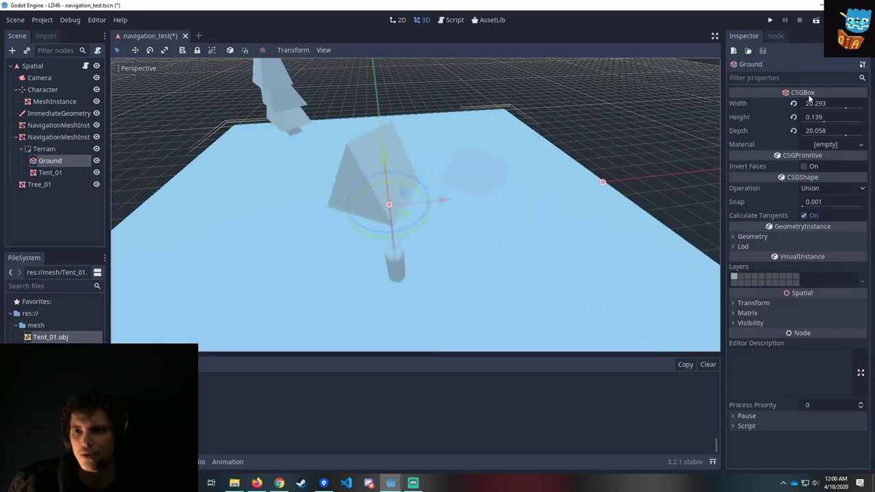
pyautogui.moveTo(441, 297); pyautogui.dragTo(479, 287, button='middle')
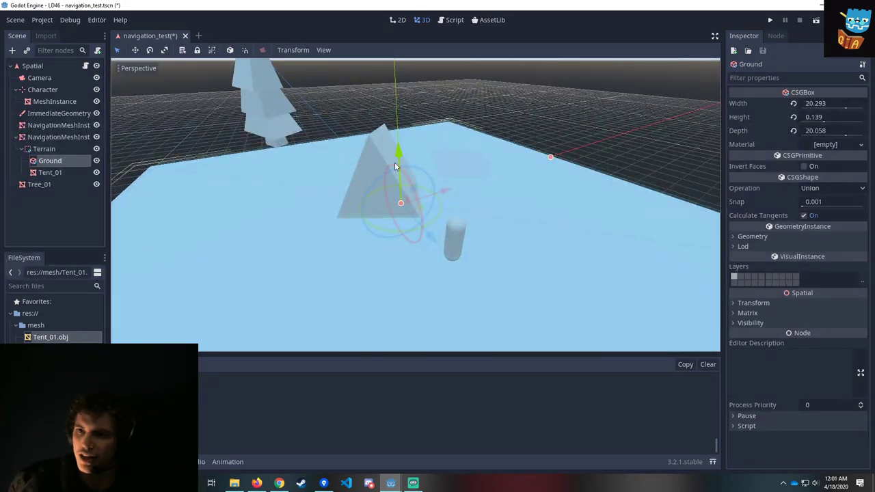
pyautogui.click(43, 149)
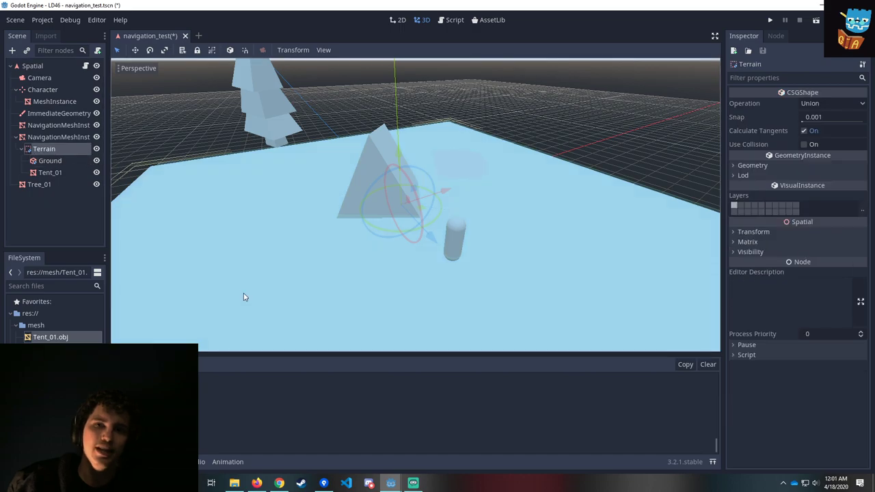
pyautogui.rightClick(55, 148)
pyautogui.click(402, 150)
# Nudge Tent_01's height so it sits on the ground.
pyautogui.click(47, 173)
pyautogui.moveTo(486, 240); pyautogui.dragTo(561, 180, button='middle')
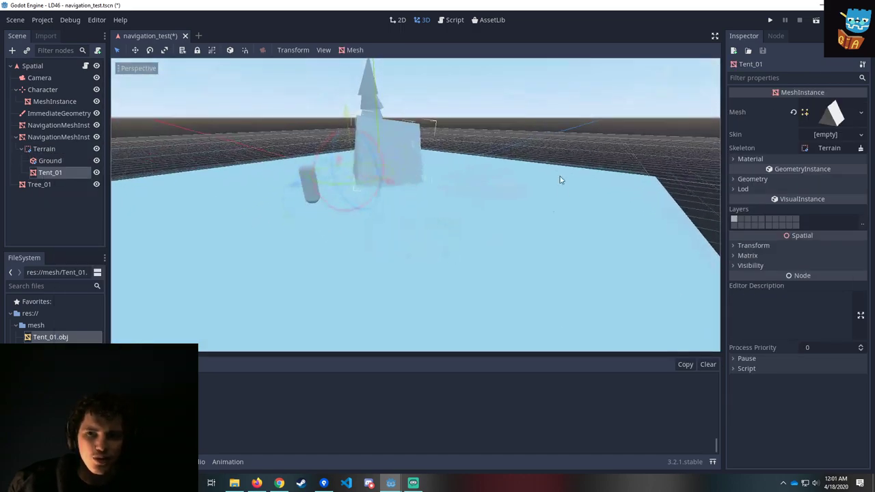
pyautogui.moveTo(400, 195); pyautogui.dragTo(429, 209, button='middle')
pyautogui.moveTo(329, 140); pyautogui.dragTo(330, 142)
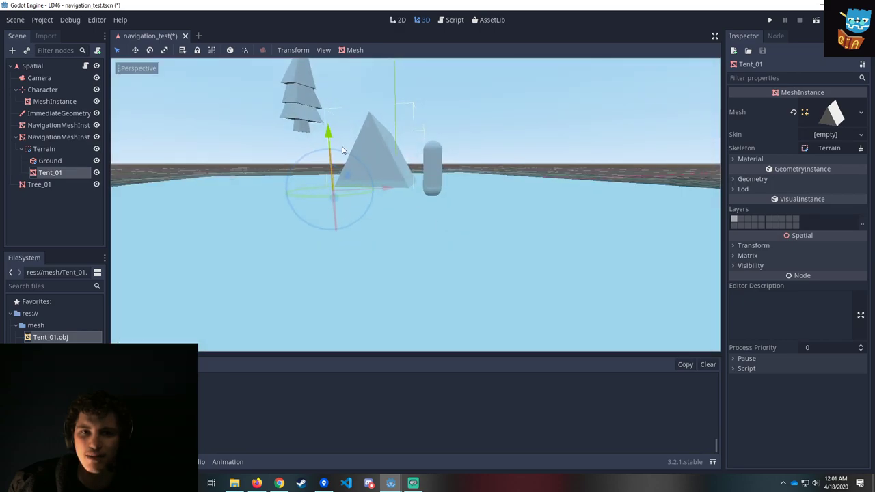
# Add a CSGMesh node as a child of Terrain.
pyautogui.moveTo(343, 150); pyautogui.dragTo(305, 167, button='middle')
pyautogui.rightClick(43, 149)
pyautogui.click(67, 156)
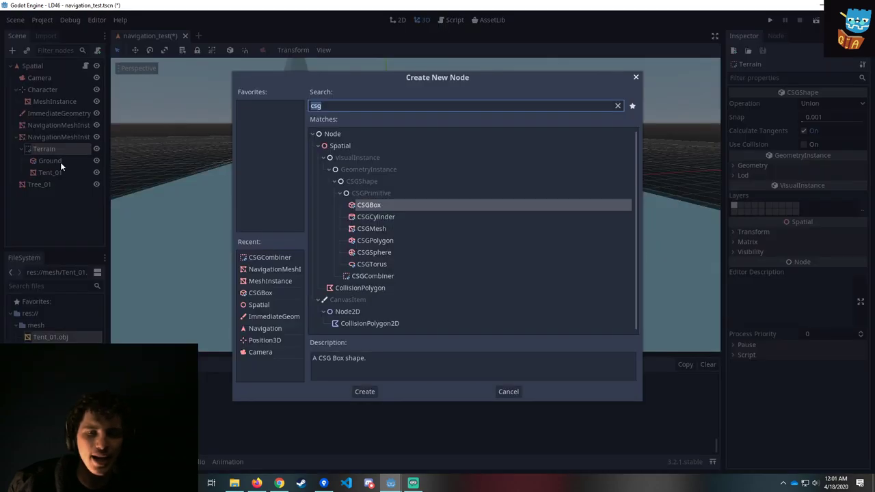
pyautogui.click(371, 229)
pyautogui.doubleClick(371, 229)
pyautogui.moveTo(643, 118); pyautogui.dragTo(436, 199, button='middle')
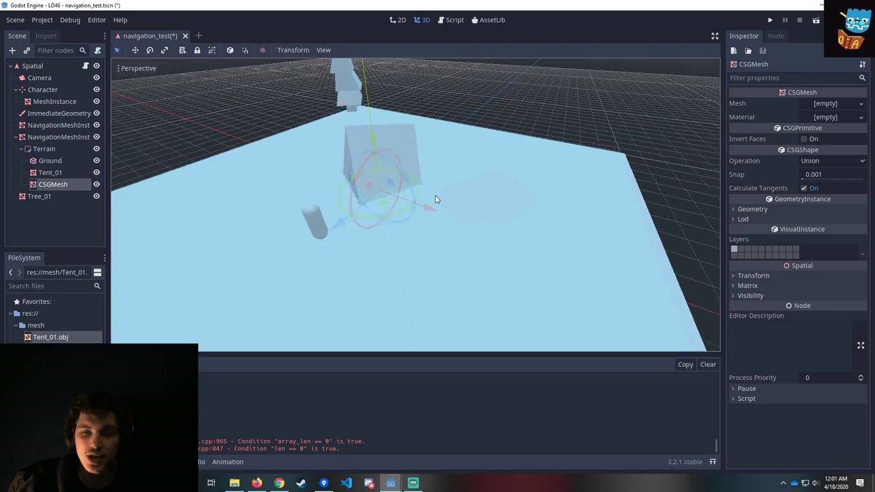
# Load Tent_01.obj from the mesh folder as the CSGMesh's mesh.
pyautogui.click(833, 104)
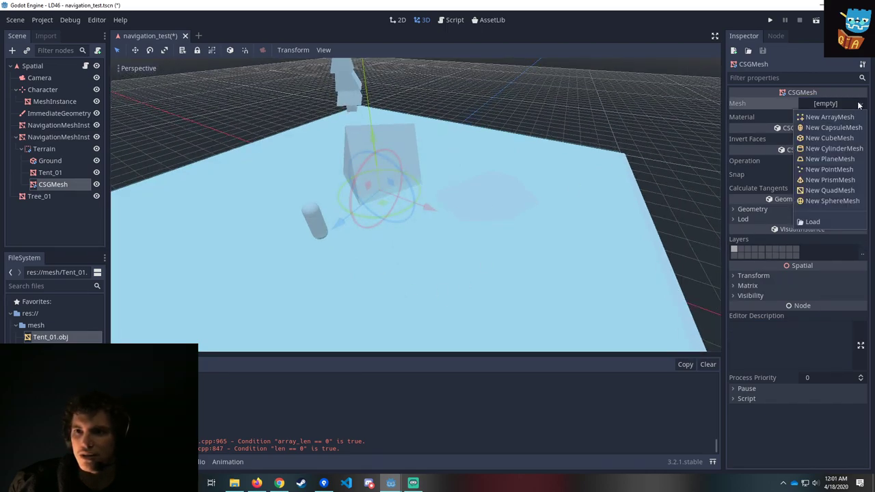
pyautogui.click(813, 222)
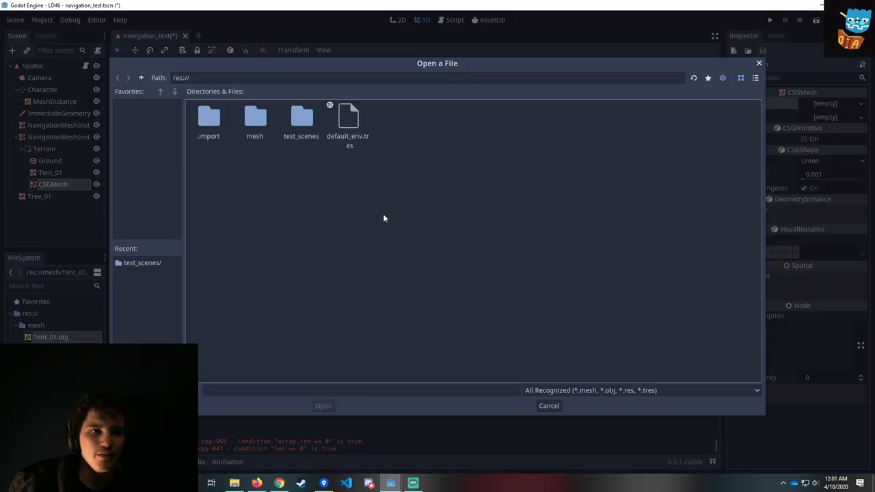
pyautogui.doubleClick(261, 134)
pyautogui.doubleClick(214, 123)
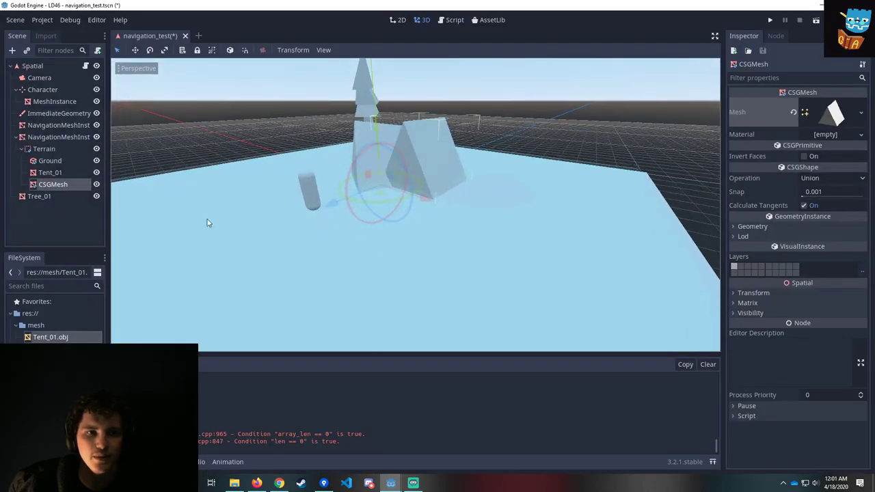
# Delete the Tent_01 MeshInstance from Terrain.
pyautogui.click(51, 173)
pyautogui.press('Delete')
pyautogui.press('Return')
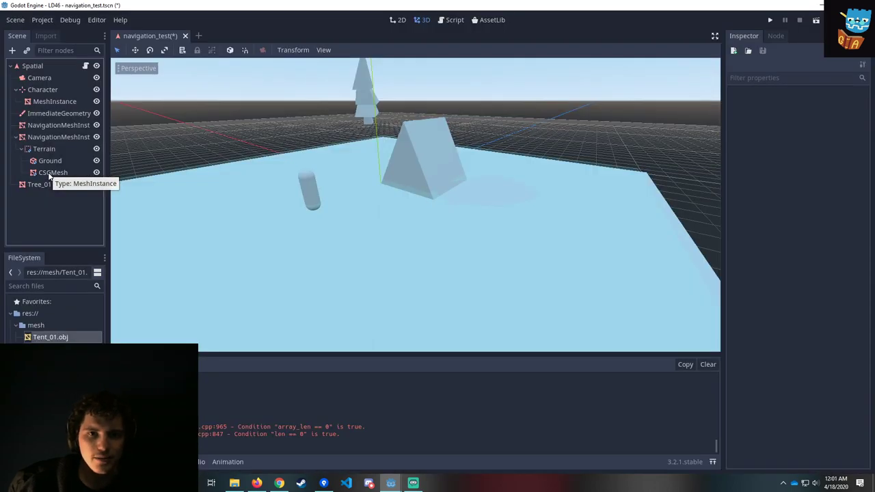
pyautogui.moveTo(198, 188); pyautogui.dragTo(263, 219, button='middle')
# Slide the tent CSGMesh along its Z axis towards the character capsule.
pyautogui.click(40, 172)
pyautogui.moveTo(450, 228); pyautogui.dragTo(390, 180, button='middle')
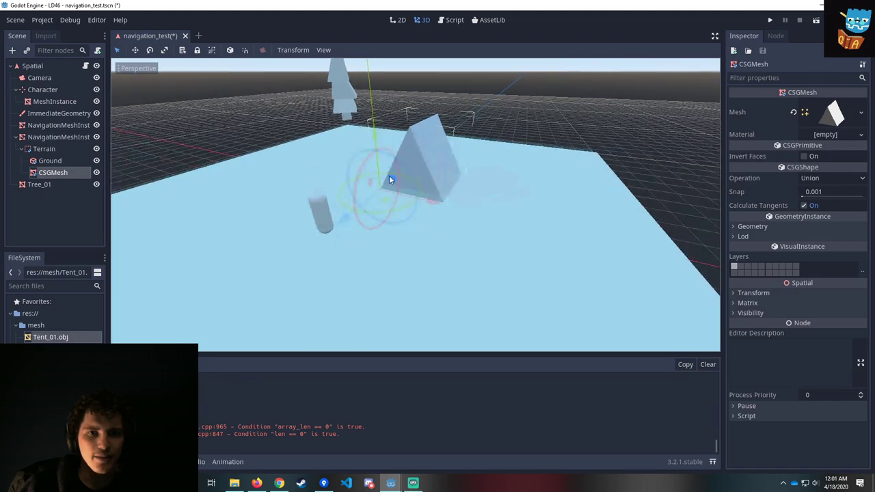
pyautogui.moveTo(345, 222); pyautogui.dragTo(314, 243)
# Set the tent CSGMesh's operation to Subtraction and nudge it vertically where it meets the ground.
pyautogui.moveTo(492, 241); pyautogui.dragTo(547, 232, button='middle')
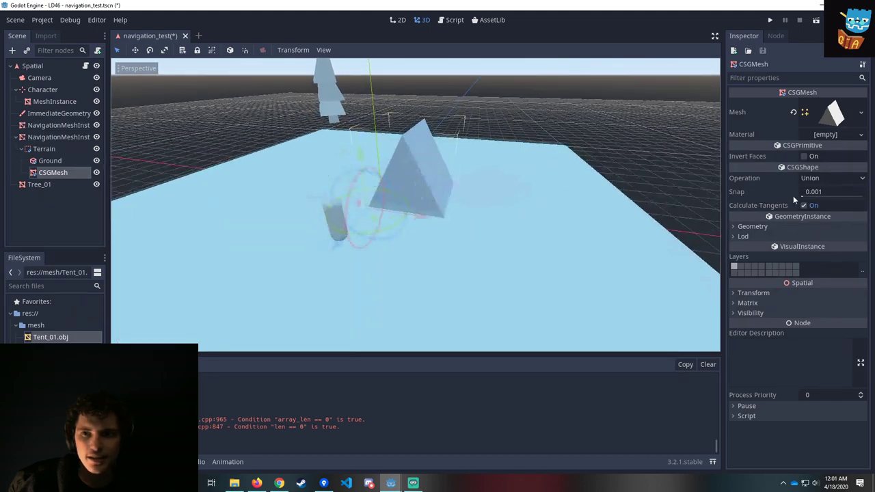
pyautogui.click(822, 179)
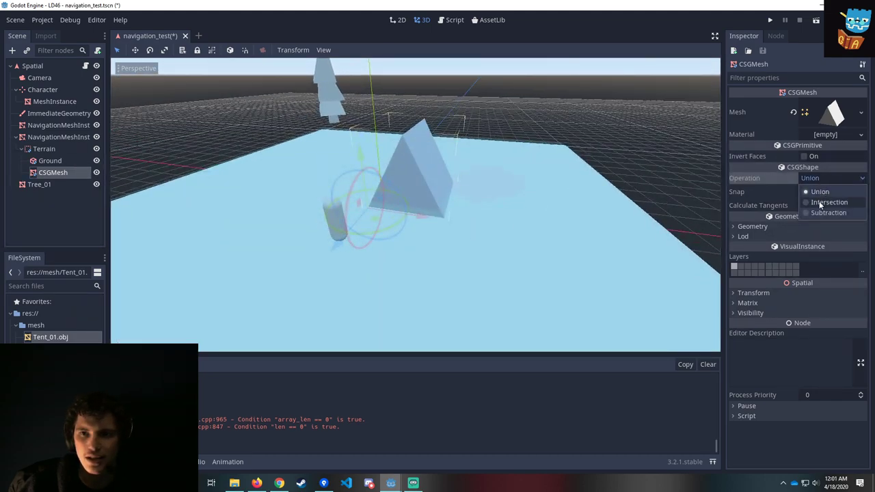
pyautogui.click(828, 212)
pyautogui.moveTo(346, 249); pyautogui.dragTo(385, 174, button='middle')
pyautogui.moveTo(361, 119); pyautogui.dragTo(361, 125)
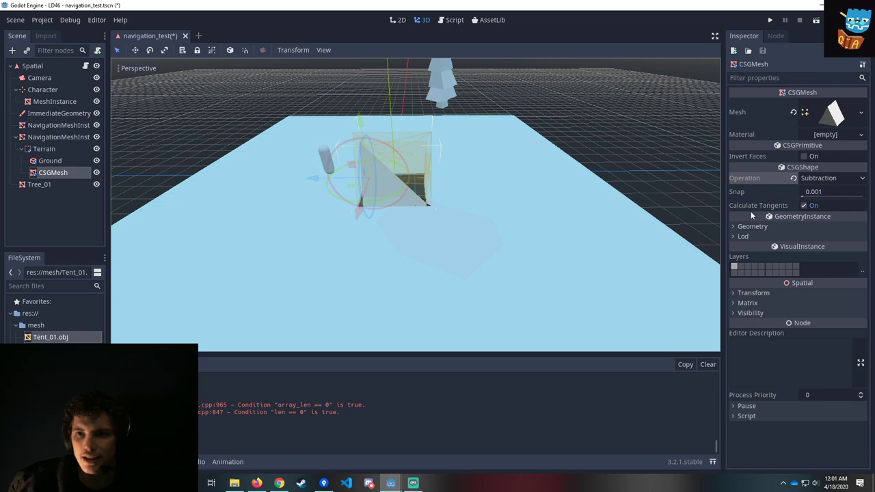
# Turn on Invert Faces for the tent CSGMesh and inspect the cut-out in the ground from several angles.
pyautogui.click(804, 155)
pyautogui.moveTo(472, 157); pyautogui.dragTo(438, 171, button='middle')
pyautogui.scroll(3, 417, 211)
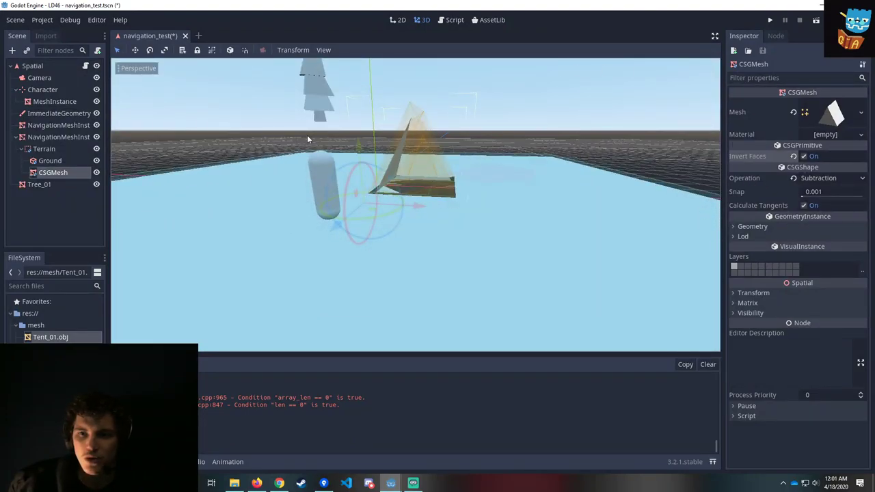
pyautogui.moveTo(497, 216); pyautogui.dragTo(504, 286, button='middle')
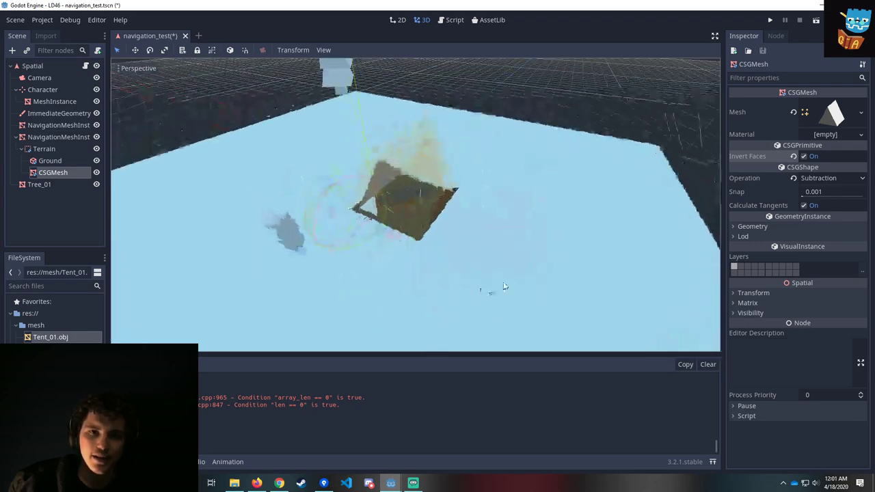
pyautogui.moveTo(305, 333); pyautogui.dragTo(251, 251, button='middle')
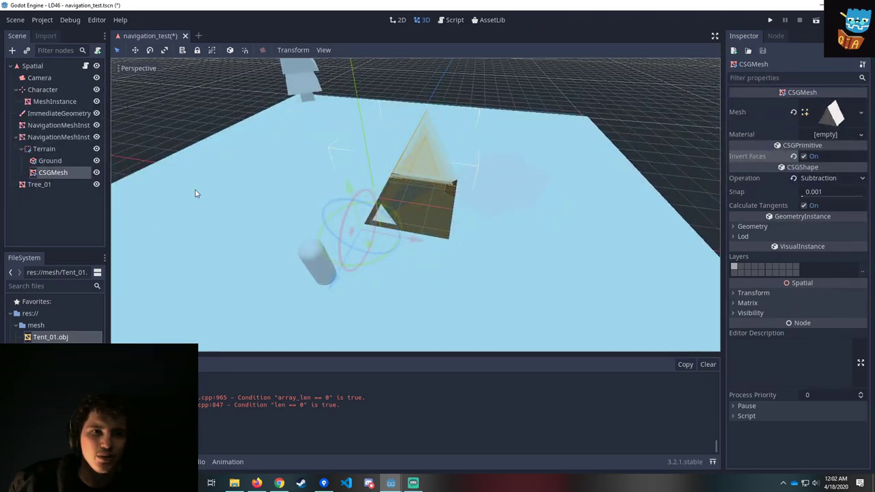
pyautogui.moveTo(419, 203); pyautogui.dragTo(538, 214, button='middle')
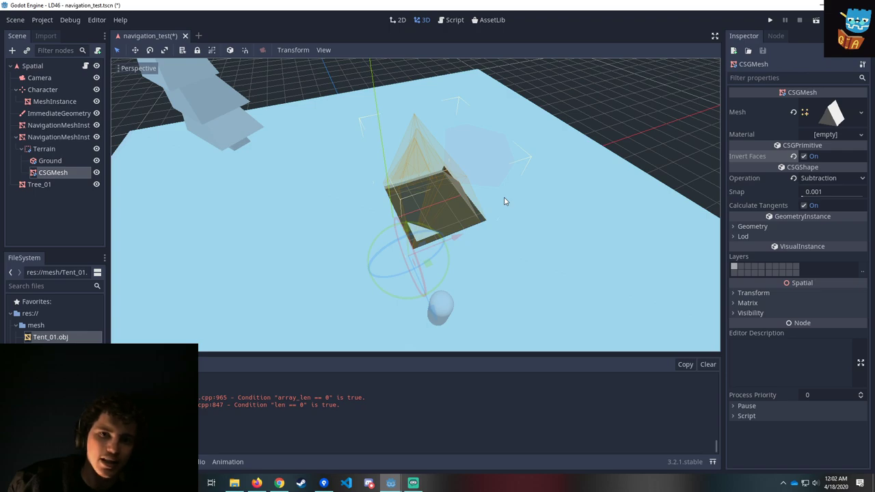
pyautogui.moveTo(424, 208); pyautogui.dragTo(406, 197, button='middle')
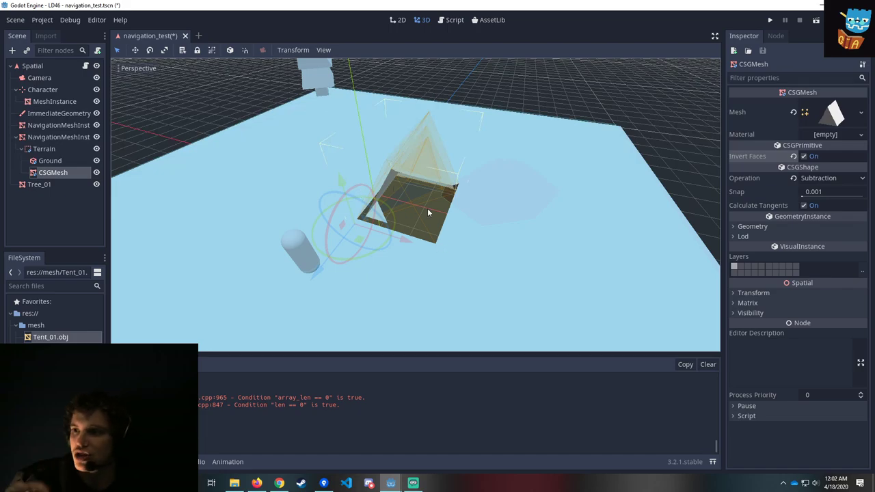
# Adjust the tent CSGMesh's height along its Y axis where it cuts into the Ground box.
pyautogui.moveTo(428, 212); pyautogui.dragTo(362, 192, button='middle')
pyautogui.moveTo(348, 171); pyautogui.dragTo(326, 164)
pyautogui.moveTo(335, 201); pyautogui.dragTo(344, 186)
pyautogui.moveTo(418, 266); pyautogui.dragTo(393, 199, button='middle')
pyautogui.moveTo(348, 164); pyautogui.dragTo(349, 169)
pyautogui.moveTo(461, 211)
pyautogui.mouseDown(button='middle')
pyautogui.moveTo(491, 253)
pyautogui.moveTo(454, 180)
pyautogui.moveTo(447, 203)
pyautogui.mouseUp(button='middle')
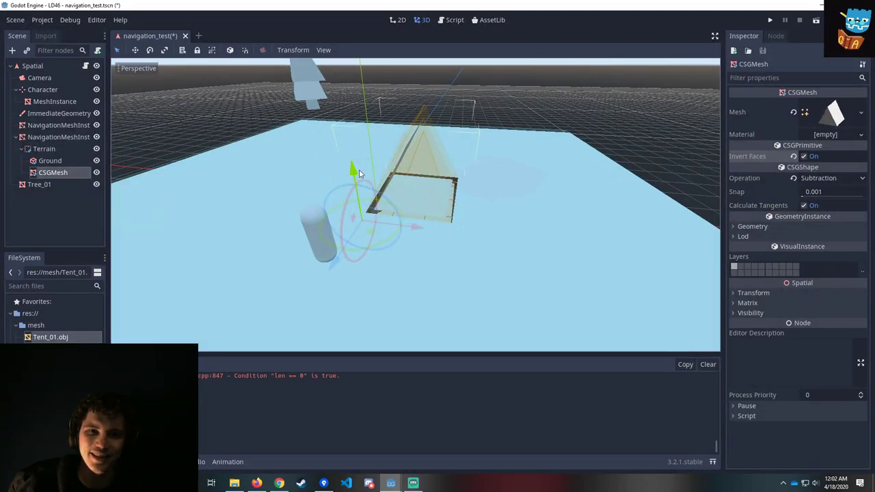
pyautogui.moveTo(355, 174); pyautogui.dragTo(355, 172)
pyautogui.moveTo(354, 170); pyautogui.dragTo(438, 201, button='middle')
pyautogui.moveTo(374, 194); pyautogui.dragTo(437, 179, button='middle')
pyautogui.moveTo(457, 251); pyautogui.dragTo(495, 239, button='middle')
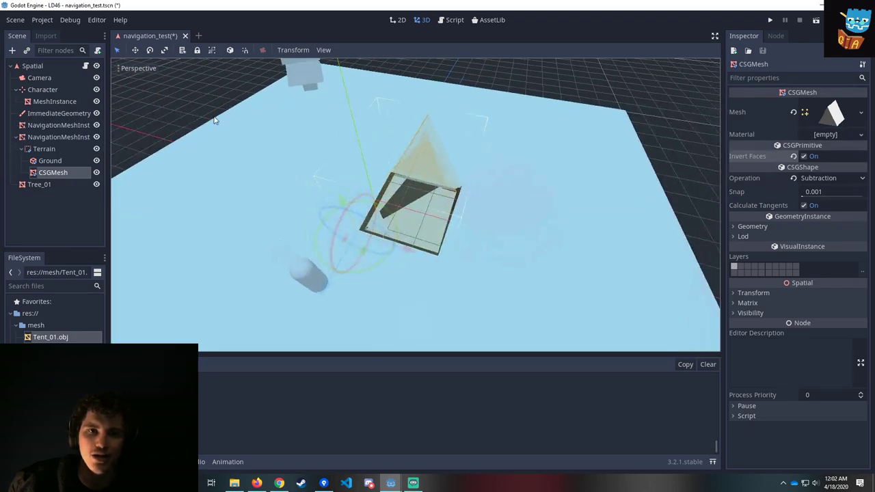
# Examine the tent-shaped cut-out in the terrain with the tent CSGMesh deselected and selected.
pyautogui.click(236, 113)
pyautogui.click(298, 85)
pyautogui.click(392, 275)
pyautogui.moveTo(393, 274); pyautogui.dragTo(116, 282, button='middle')
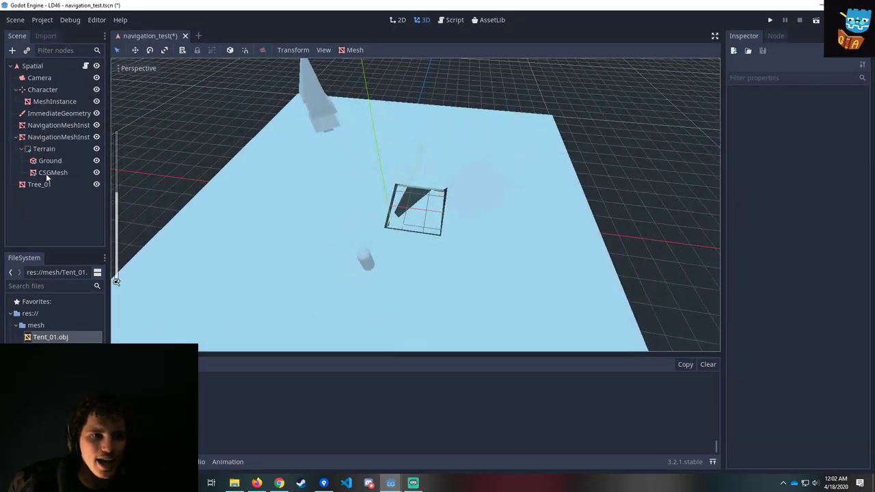
pyautogui.click(49, 160)
pyautogui.click(53, 173)
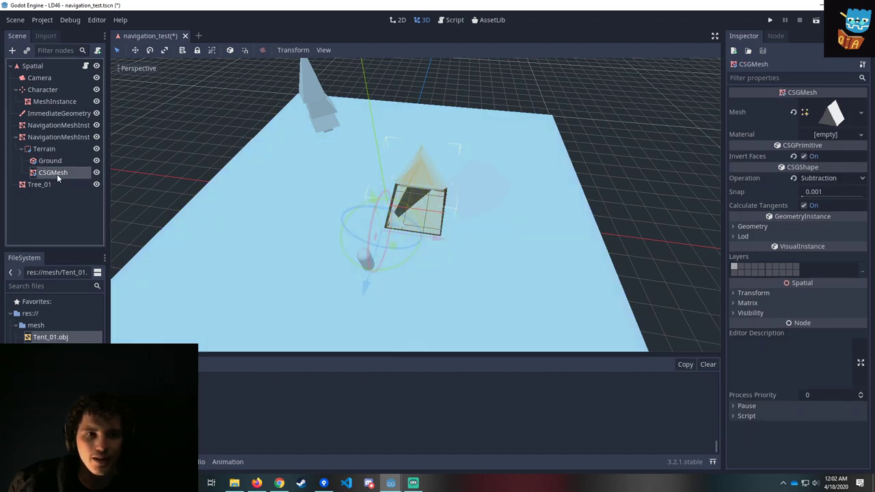
pyautogui.moveTo(492, 247); pyautogui.dragTo(558, 220, button='middle')
pyautogui.moveTo(462, 287); pyautogui.dragTo(369, 263, button='middle')
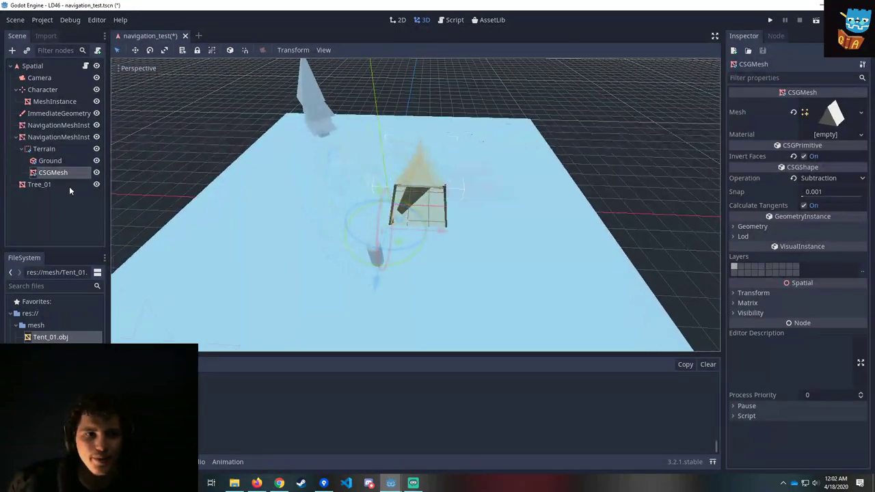
# Delete the childless NavigationMeshInstance and bake the navmesh of the one that contains Terrain.
pyautogui.click(39, 138)
pyautogui.click(72, 125)
pyautogui.press('Delete')
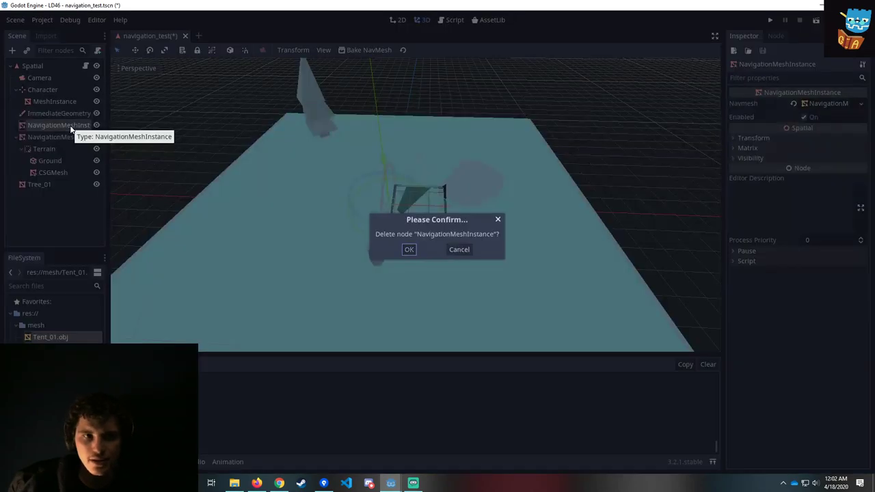
pyautogui.press('Return')
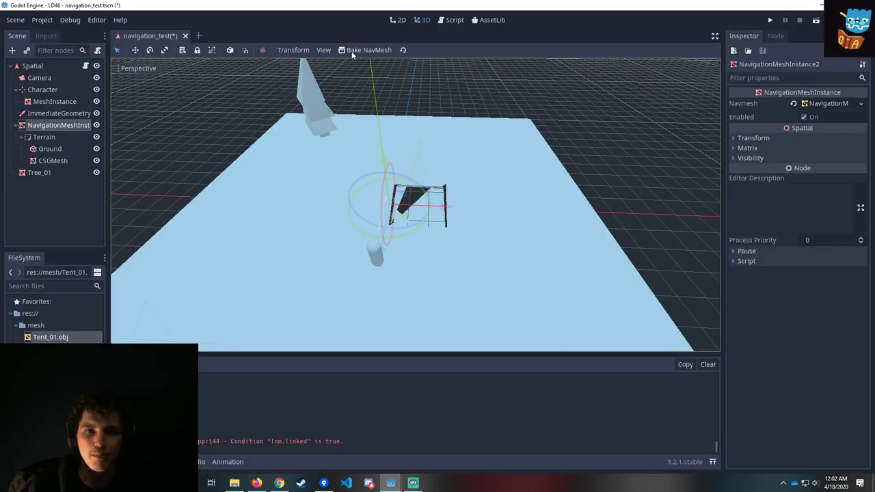
pyautogui.click(351, 51)
# Examine the baked navigation mesh around the cut-out in the ground, both close up and from above.
pyautogui.moveTo(433, 319); pyautogui.dragTo(5, 77, button='middle')
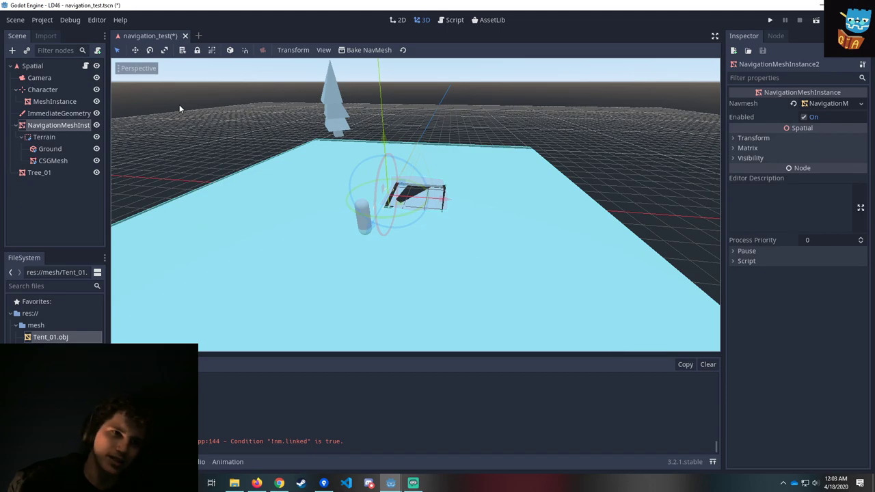
pyautogui.moveTo(320, 157); pyautogui.dragTo(312, 152, button='middle')
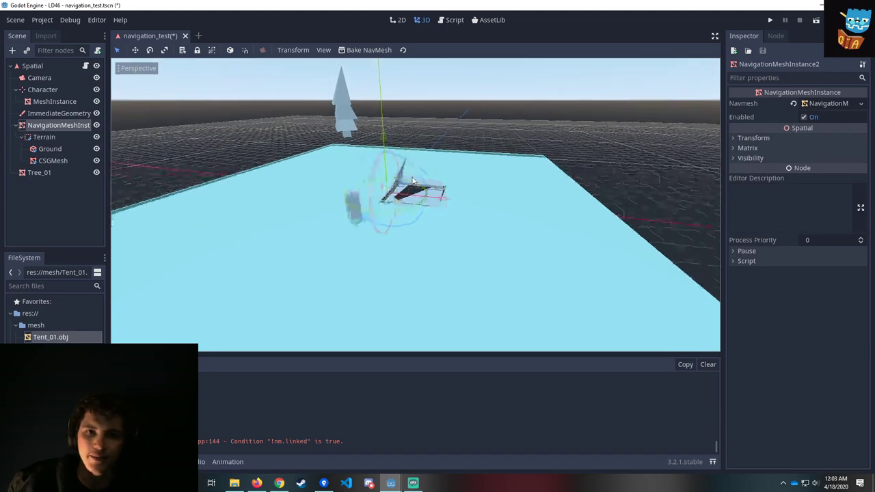
pyautogui.scroll(9, 480, 209)
pyautogui.moveTo(475, 198); pyautogui.dragTo(489, 224, button='middle')
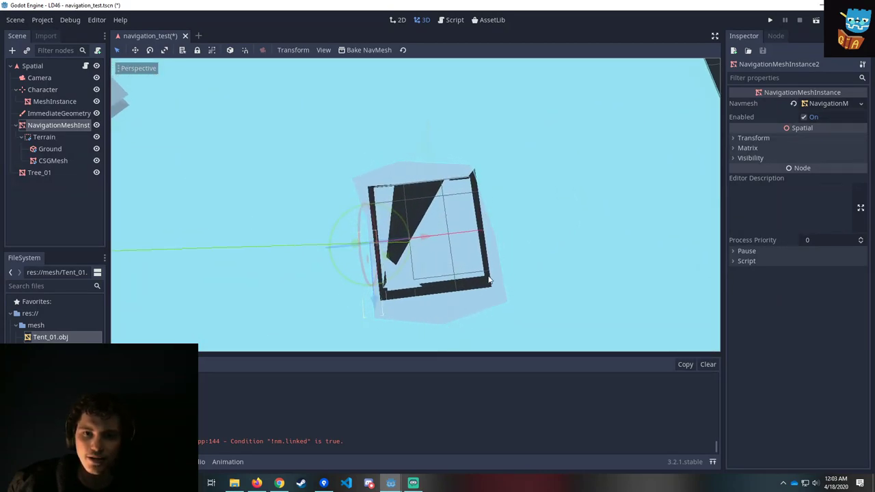
pyautogui.moveTo(279, 483)
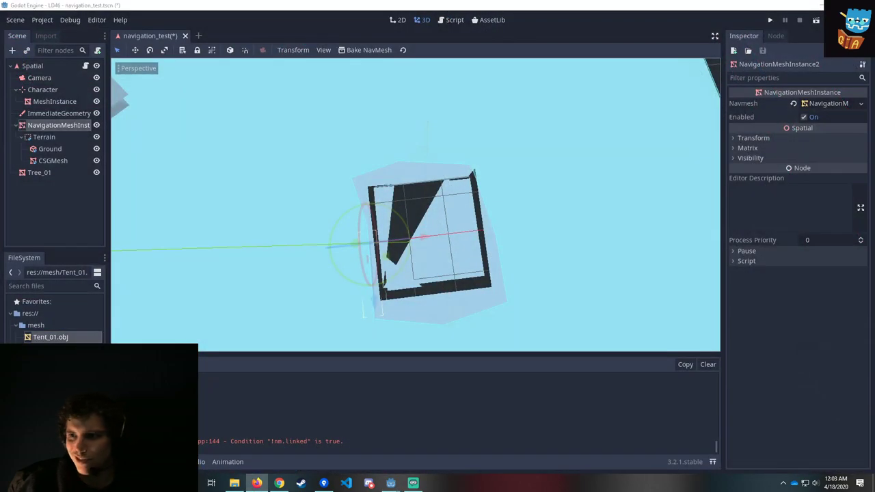
pyautogui.moveTo(471, 252); pyautogui.dragTo(350, 319, button='middle')
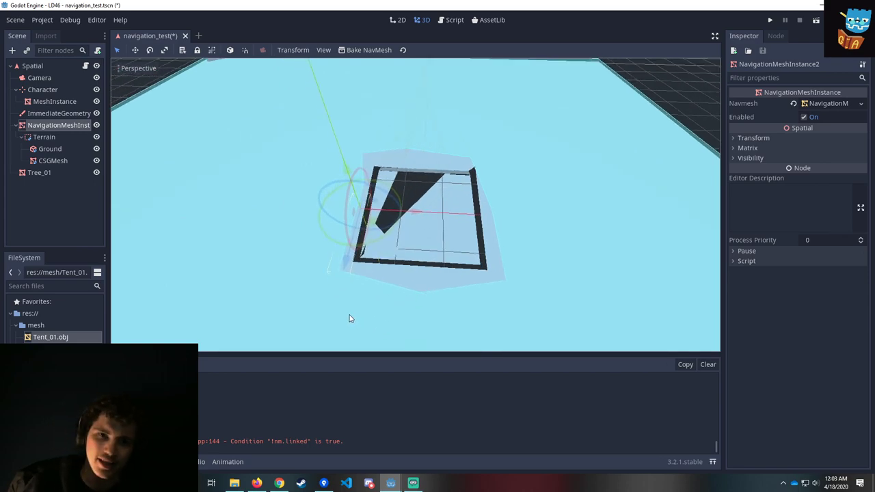
pyautogui.moveTo(349, 319); pyautogui.dragTo(315, 272, button='middle')
pyautogui.moveTo(431, 310); pyautogui.dragTo(445, 187, button='middle')
pyautogui.moveTo(185, 272); pyautogui.dragTo(447, 234, button='middle')
# Run the project, send the character to several points around the cut-out to test its pathfinding, and close the game window.
pyautogui.press('F5')
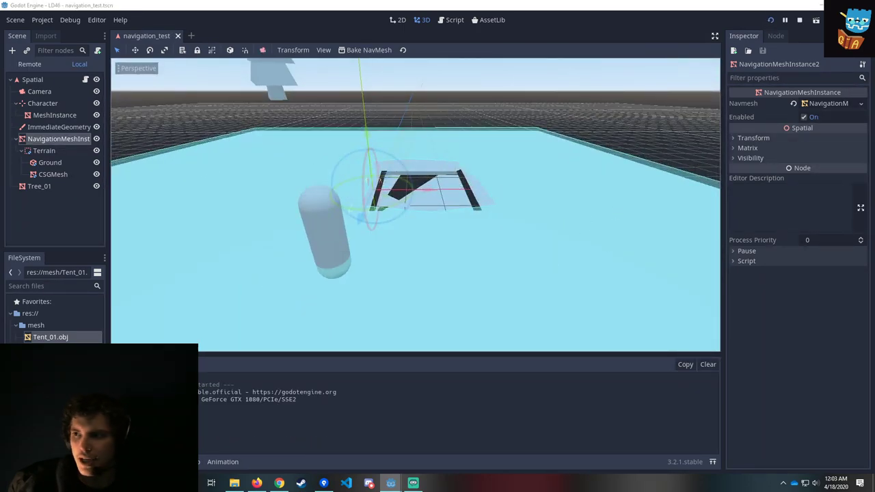
pyautogui.moveTo(398, 77)
pyautogui.mouseDown()
pyautogui.moveTo(409, 90)
pyautogui.moveTo(387, 93)
pyautogui.mouseUp()
pyautogui.click(281, 313)
pyautogui.click(257, 256)
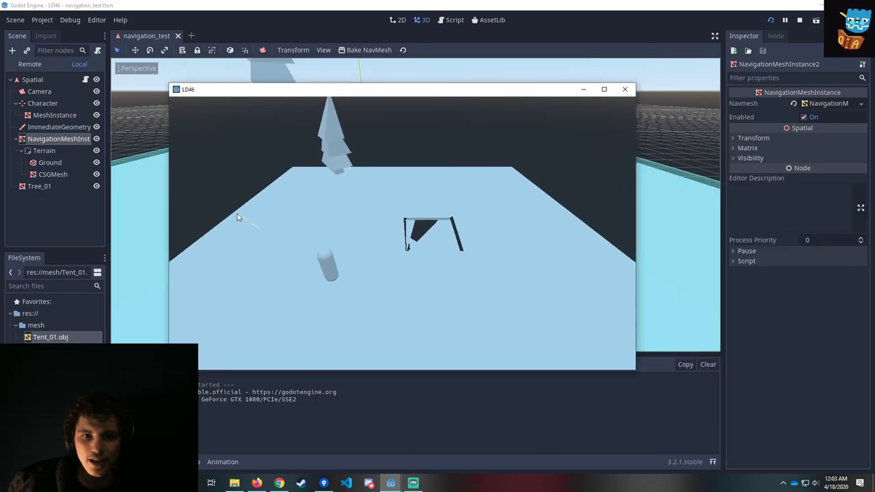
pyautogui.click(381, 244)
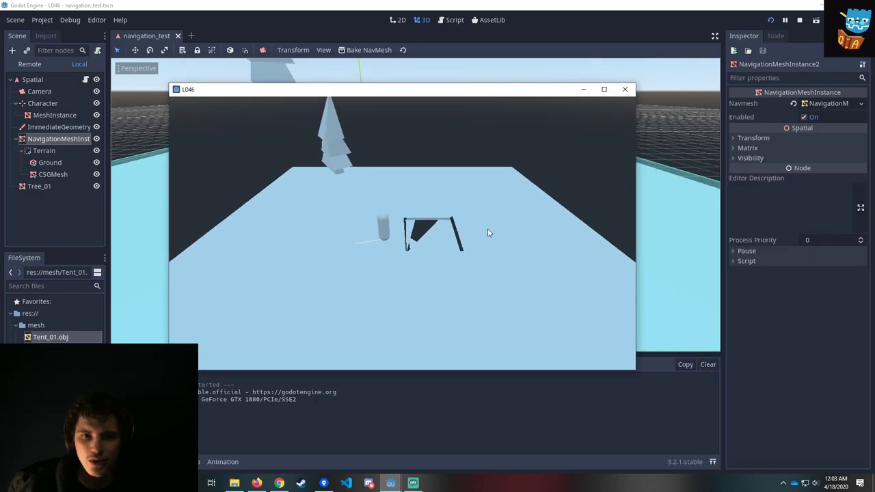
pyautogui.click(358, 224)
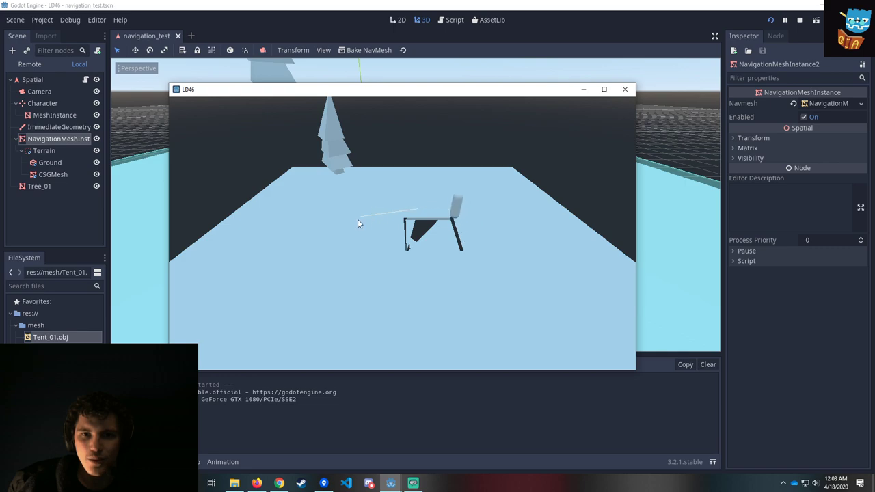
pyautogui.click(520, 257)
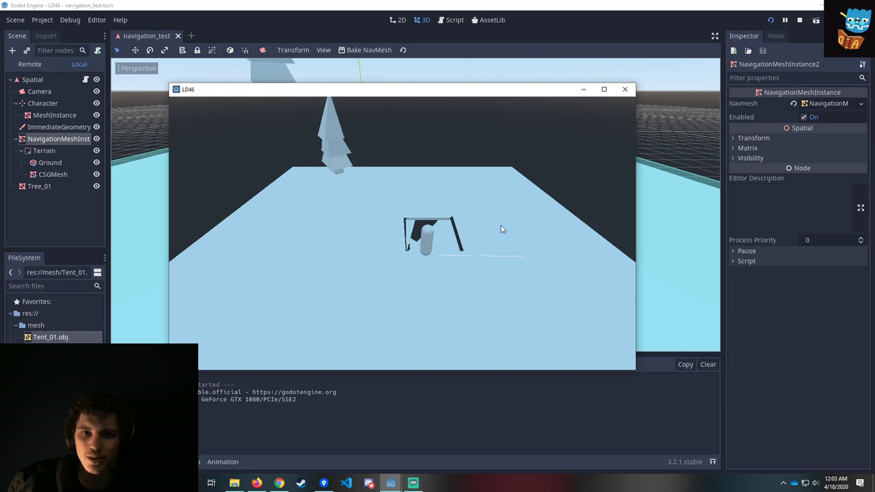
pyautogui.click(424, 198)
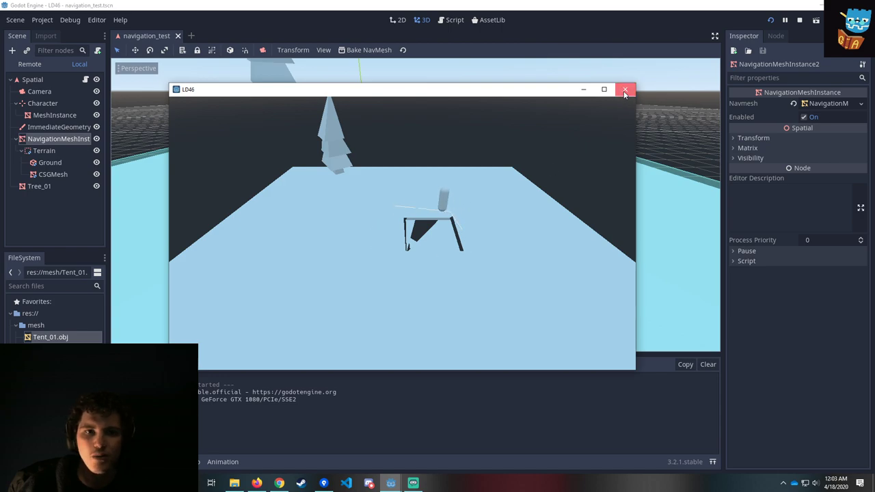
pyautogui.click(625, 89)
# Delete the tent CSGMesh from Terrain.
pyautogui.scroll(3, 219, 241)
pyautogui.click(54, 160)
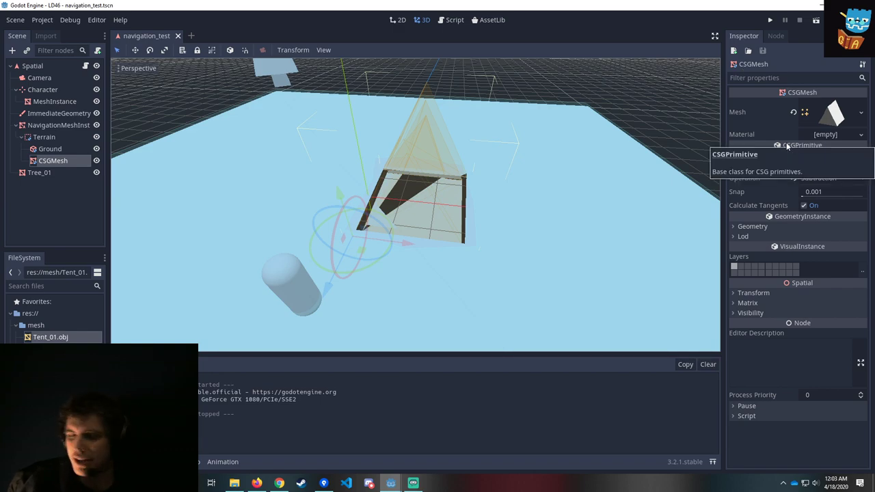
pyautogui.moveTo(398, 136); pyautogui.dragTo(194, 188, button='middle')
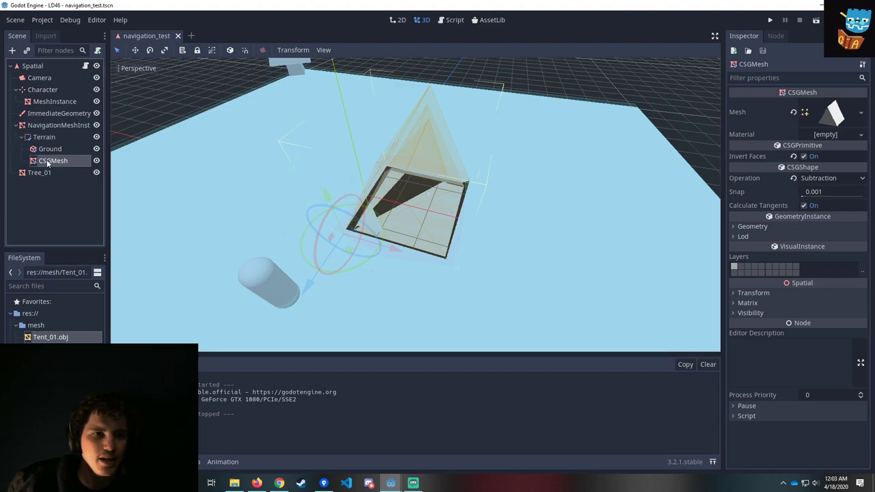
pyautogui.press('Delete')
pyautogui.press('Return')
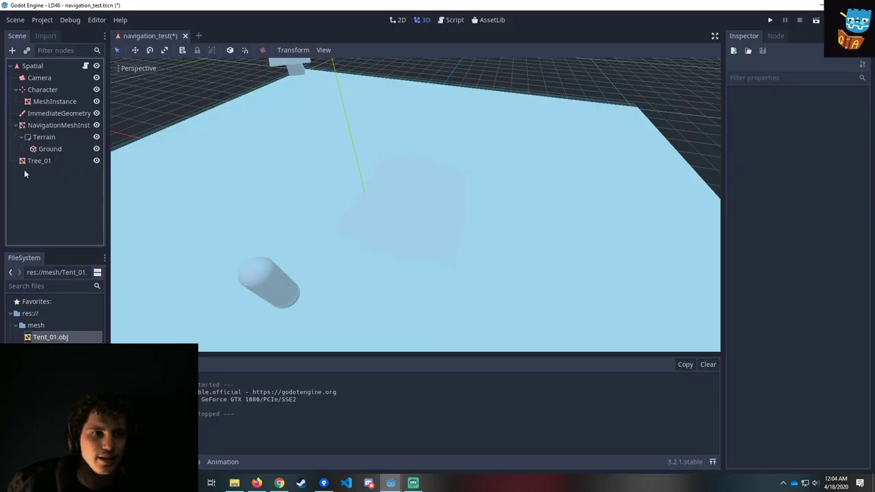
# Place Tent_01.obj from the mesh folder in the scene as a mesh instance behind the character capsule.
pyautogui.doubleClick(26, 324)
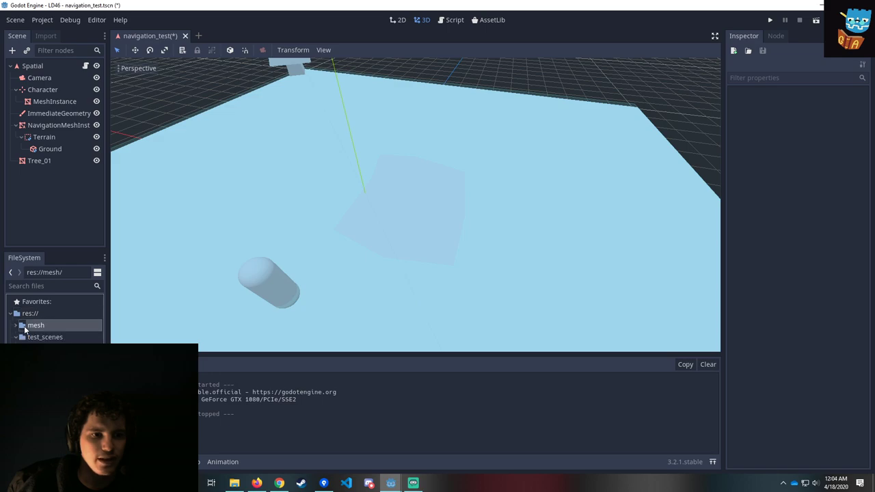
pyautogui.moveTo(43, 338); pyautogui.dragTo(24, 133)
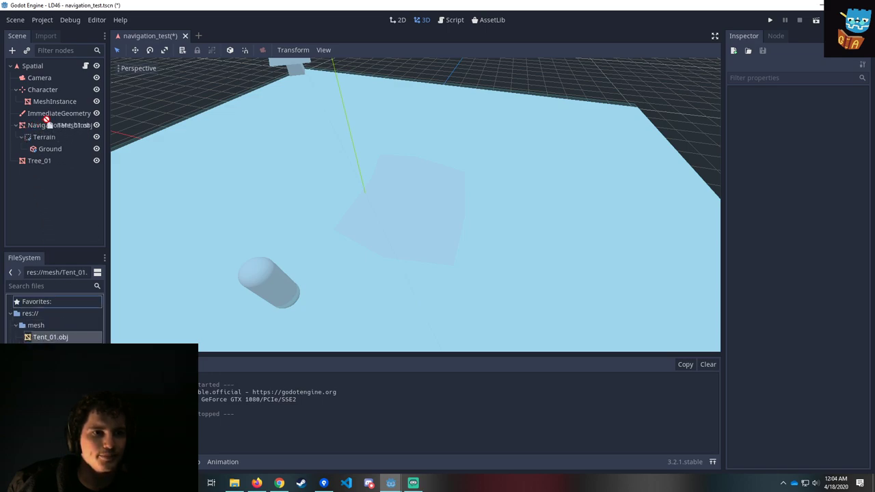
pyautogui.moveTo(43, 339); pyautogui.dragTo(256, 154)
pyautogui.moveTo(301, 195)
pyautogui.mouseDown(button='middle')
pyautogui.moveTo(369, 162)
pyautogui.moveTo(301, 209)
pyautogui.mouseUp(button='middle')
# Move Tree_01 across the ground to the opposite side of the tent and adjust its height at ground level.
pyautogui.click(270, 100)
pyautogui.scroll(-5, 270, 99)
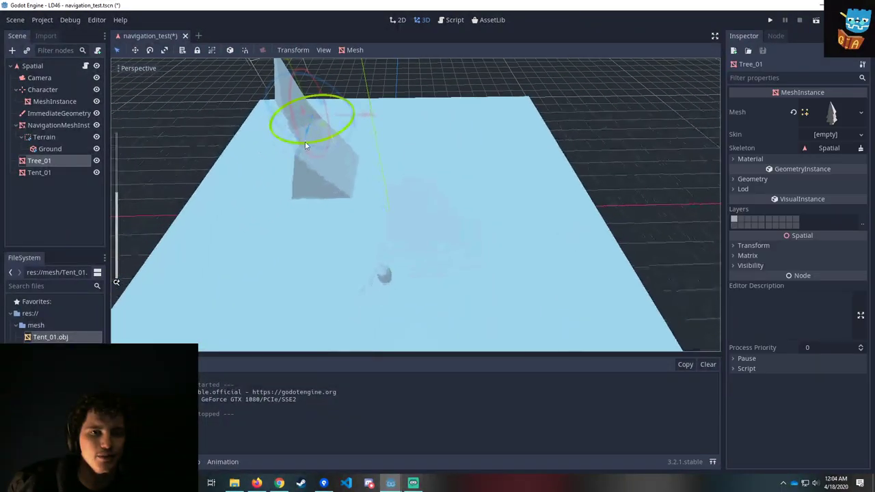
pyautogui.click(452, 122)
pyautogui.moveTo(448, 63); pyautogui.dragTo(450, 114)
pyautogui.moveTo(523, 217); pyautogui.dragTo(393, 196, button='middle')
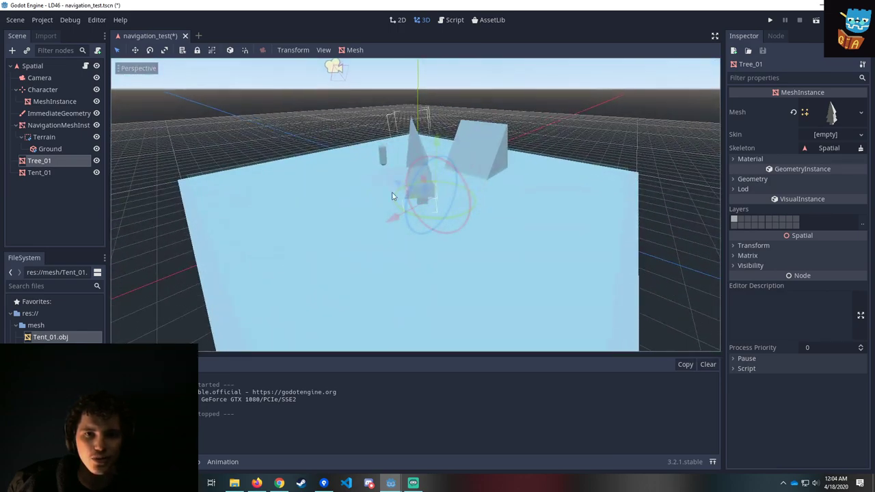
pyautogui.scroll(6, 426, 165)
pyautogui.moveTo(471, 136); pyautogui.dragTo(471, 140)
pyautogui.moveTo(470, 169); pyautogui.dragTo(470, 139, button='middle')
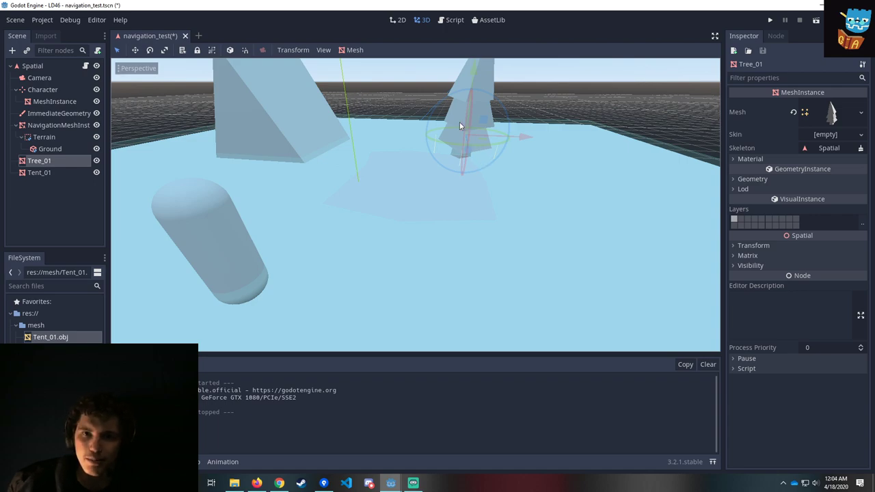
# Add a CSGBox node as a child of Terrain.
pyautogui.moveTo(461, 141); pyautogui.dragTo(116, 277, button='middle')
pyautogui.click(39, 137)
pyautogui.rightClick(40, 137)
pyautogui.click(78, 144)
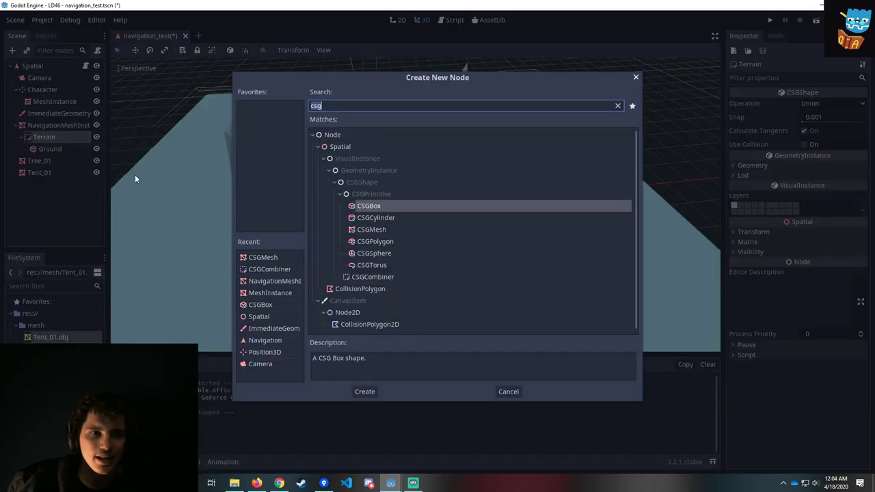
pyautogui.doubleClick(368, 206)
# Move the CSGBox over the base of Tree_01 and resize its depth to about 1.43.
pyautogui.moveTo(420, 244); pyautogui.dragTo(440, 229, button='middle')
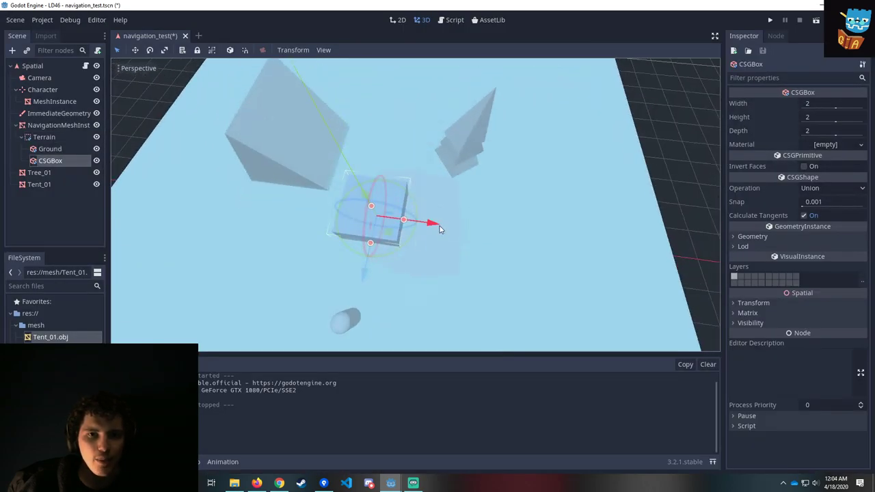
pyautogui.moveTo(440, 229); pyautogui.dragTo(506, 233)
pyautogui.moveTo(438, 283); pyautogui.dragTo(446, 217)
pyautogui.moveTo(446, 217); pyautogui.dragTo(418, 227, button='middle')
pyautogui.moveTo(401, 215); pyautogui.dragTo(421, 236)
pyautogui.moveTo(422, 235); pyautogui.dragTo(436, 257, button='middle')
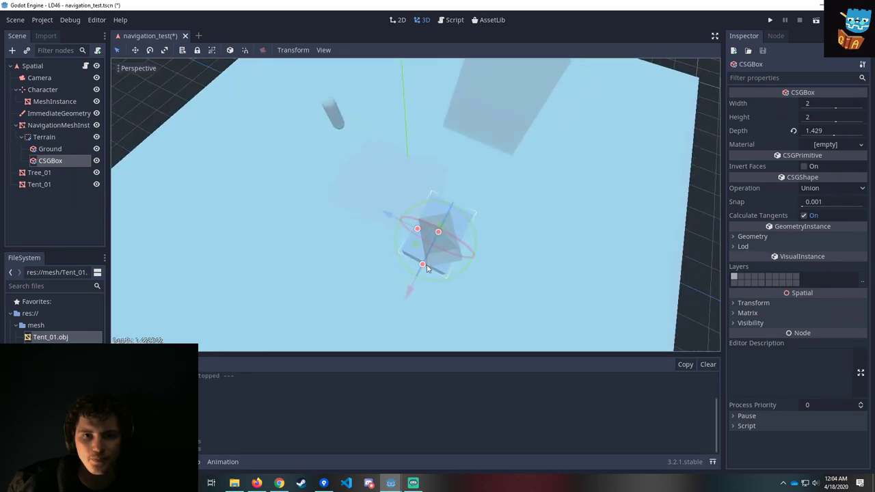